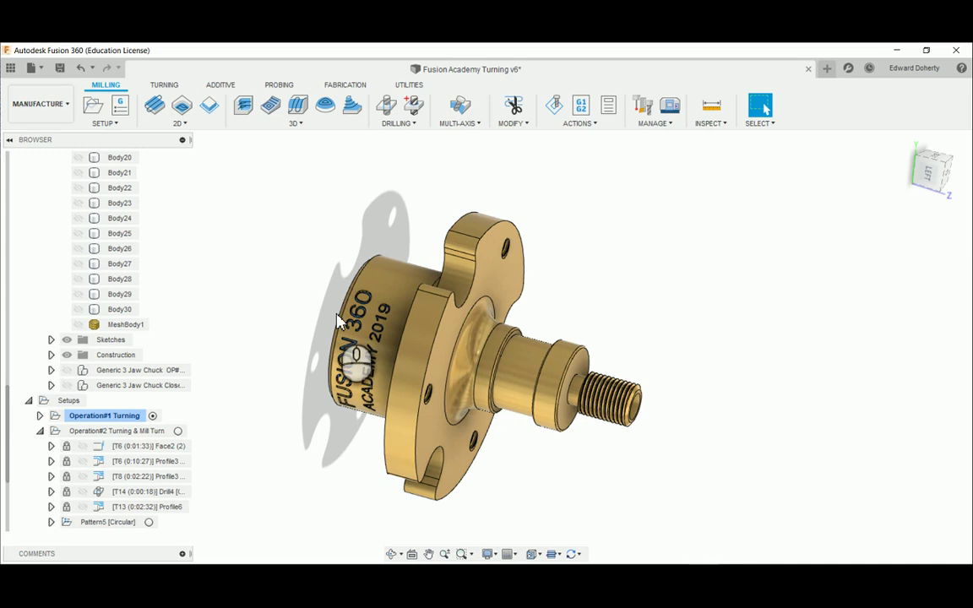
Orbit the brass part to inspect it from above, the other side and a three-quarter angle.
middle_click_drag(344, 342, 579, 390, "shift")
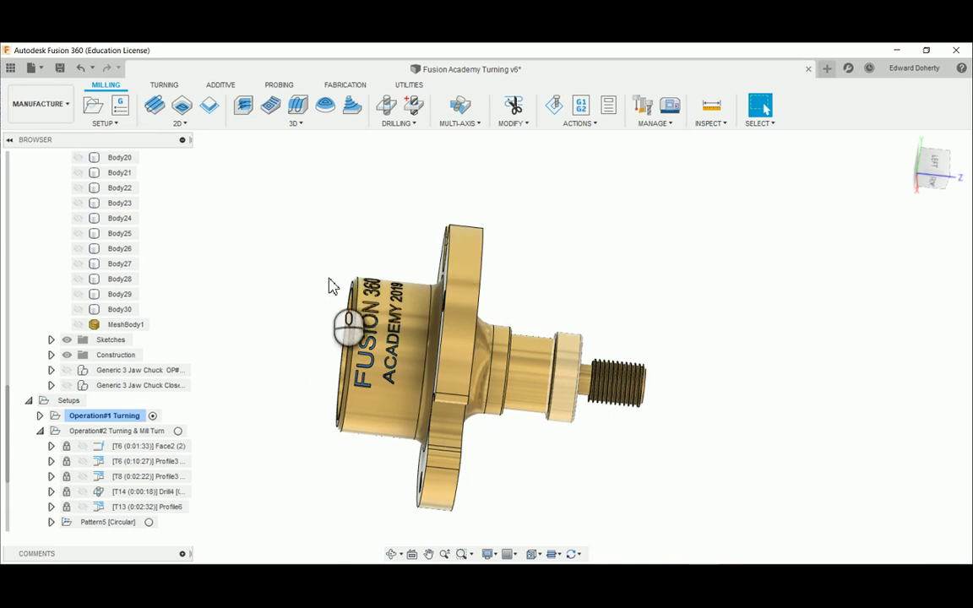
middle_click_drag(331, 285, 556, 283, "shift")
middle_click_drag(624, 427, 545, 430, "shift")
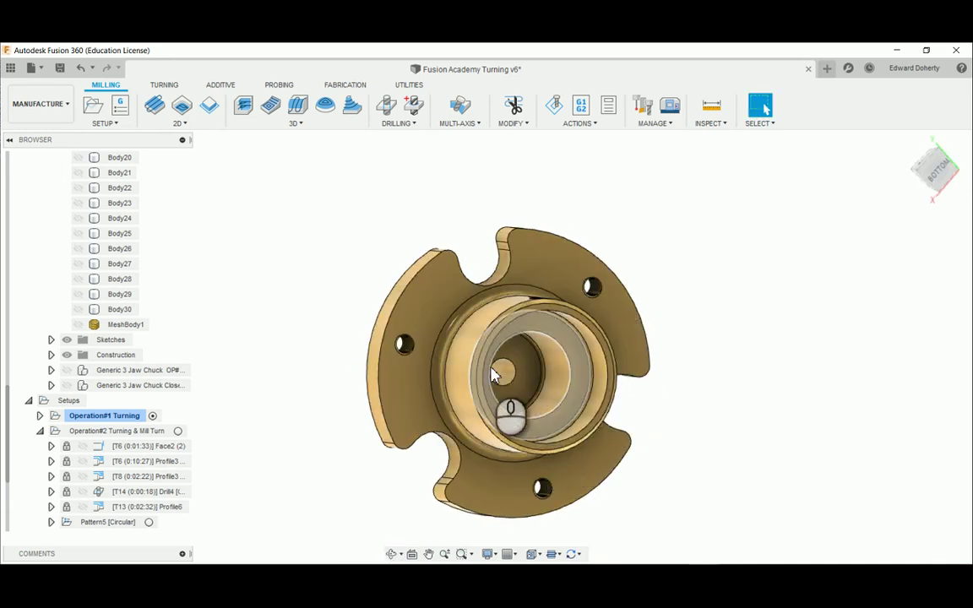
middle_click_drag(502, 368, 541, 292, "shift")
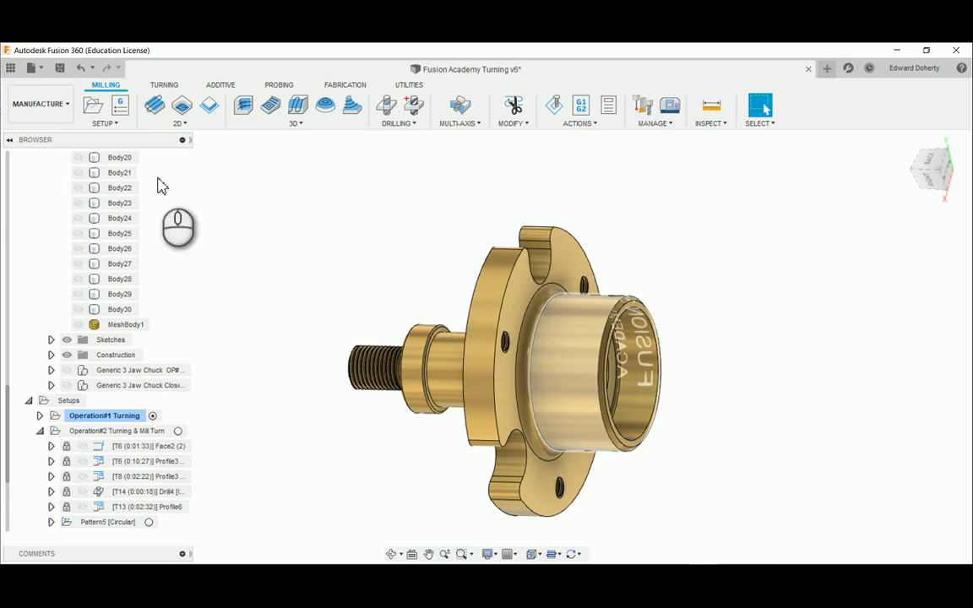
Restore the NamedView and show the Generic 3 Jaw Chuck OP# gripping the part.
scroll(165, 229, "up", 3)
scroll(165, 229, "up", 3)
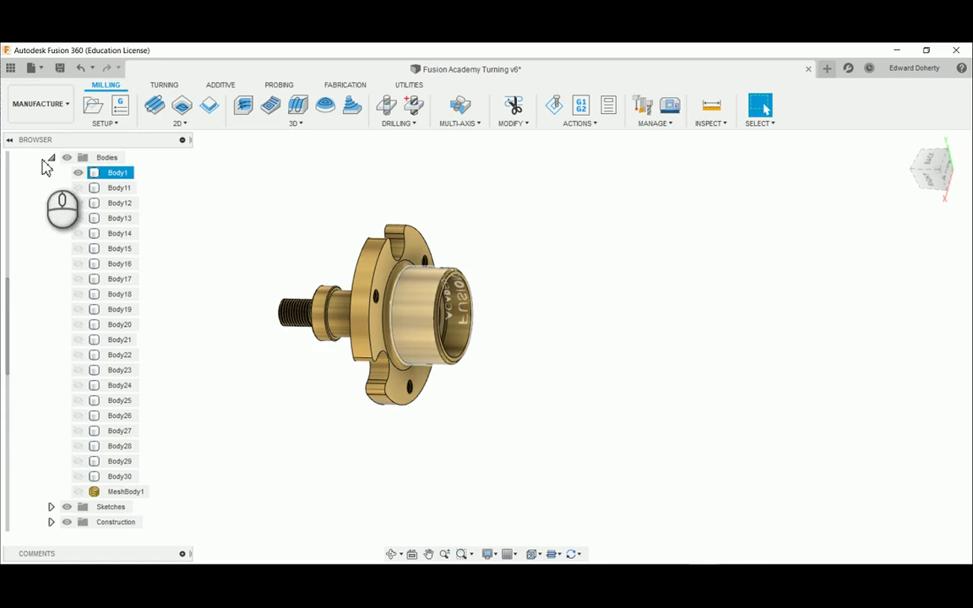
left_click(51, 158)
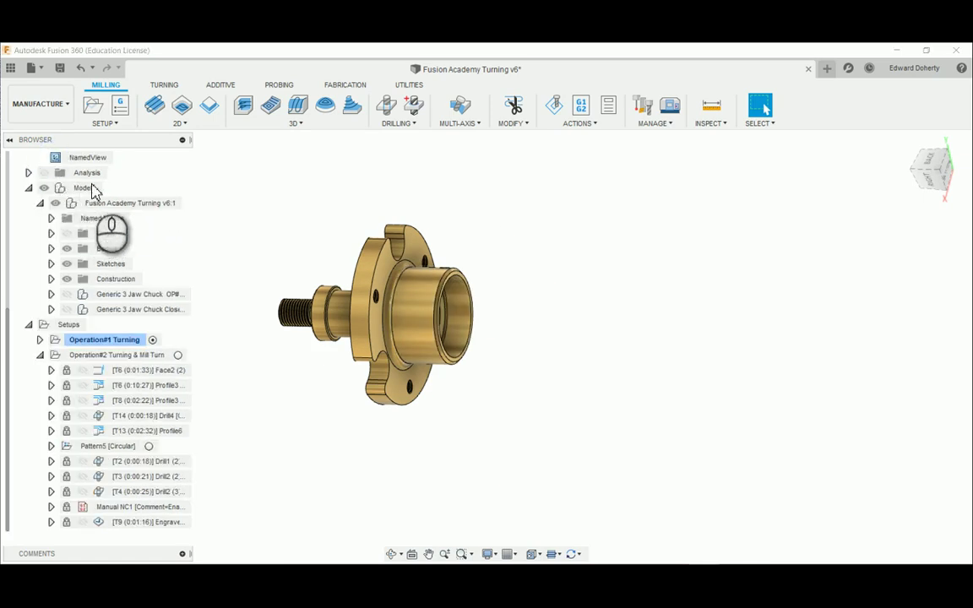
scroll(127, 186, "up", 4)
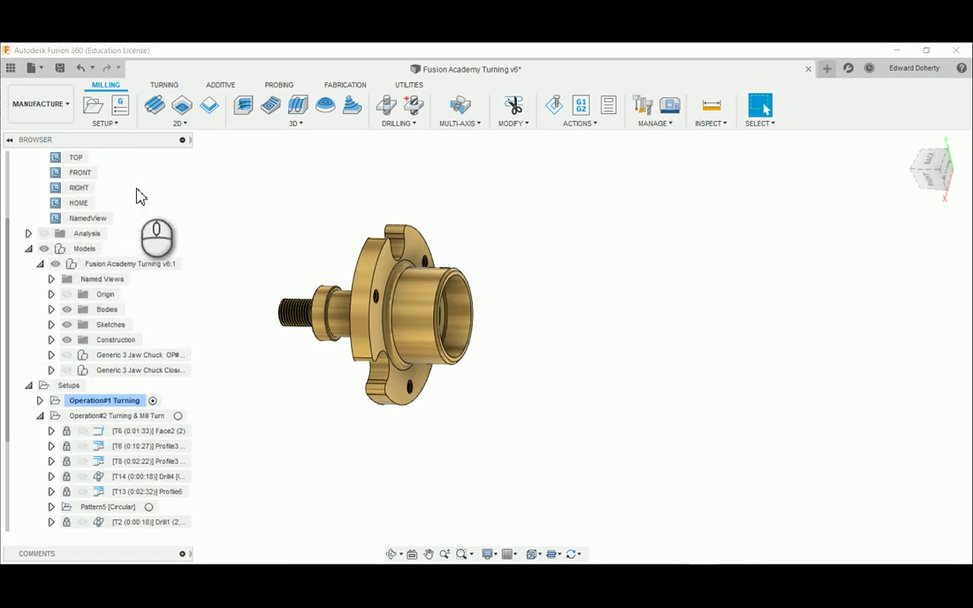
double_click(101, 220)
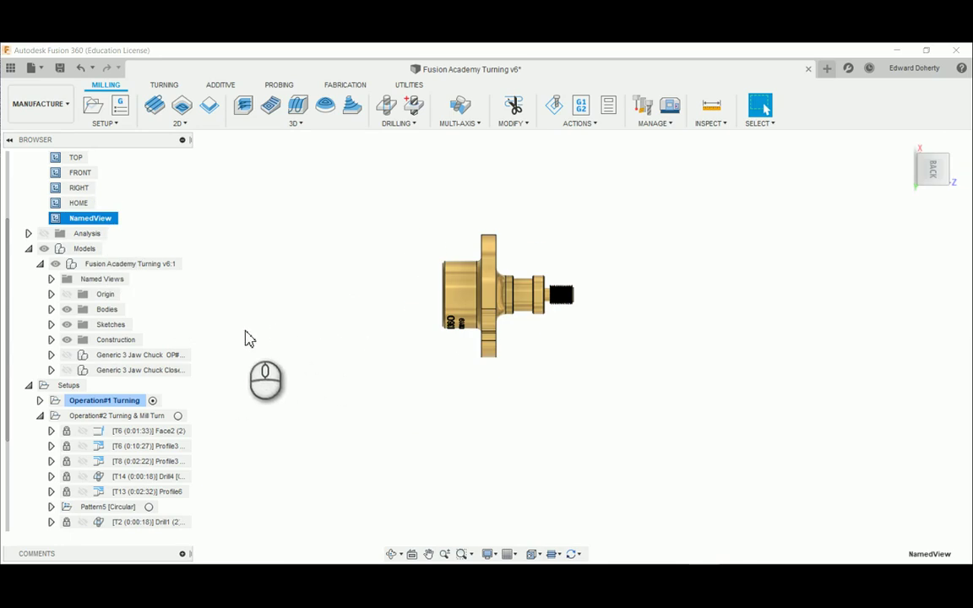
left_click(67, 355)
middle_click_drag(393, 391, 359, 421, "shift")
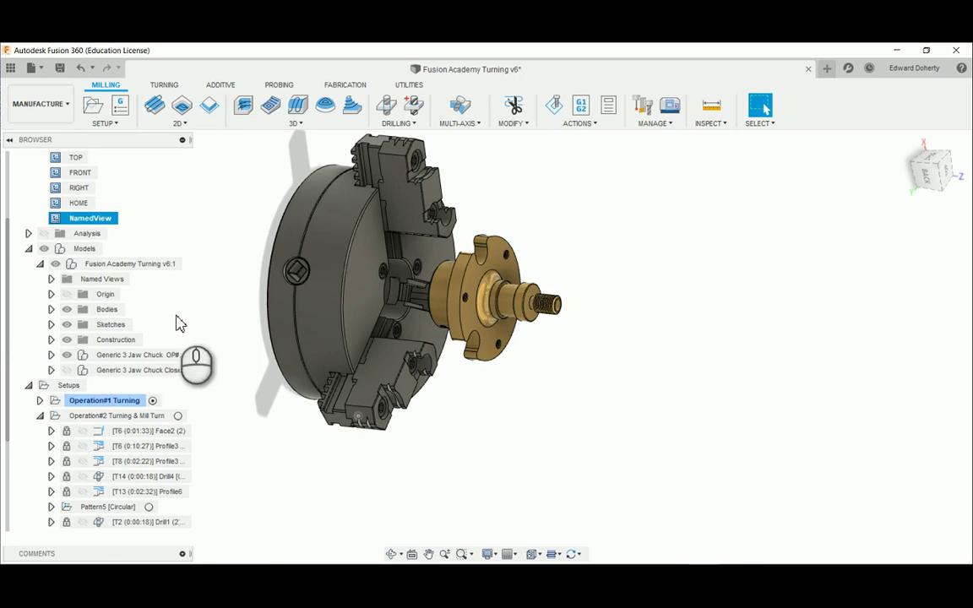
left_click(133, 400)
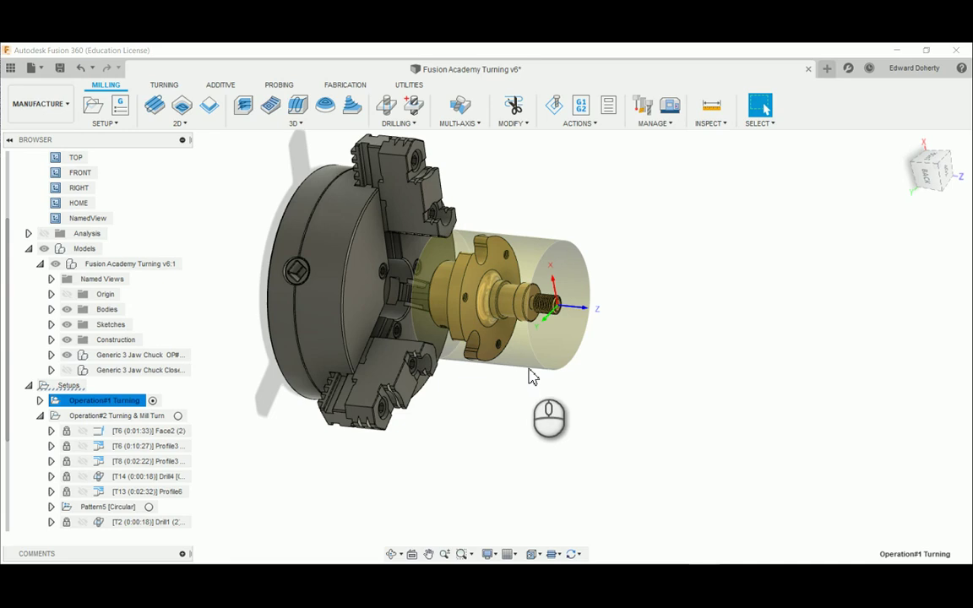
middle_click_drag(524, 300, 464, 216, "shift")
scroll(457, 253, "up", 5)
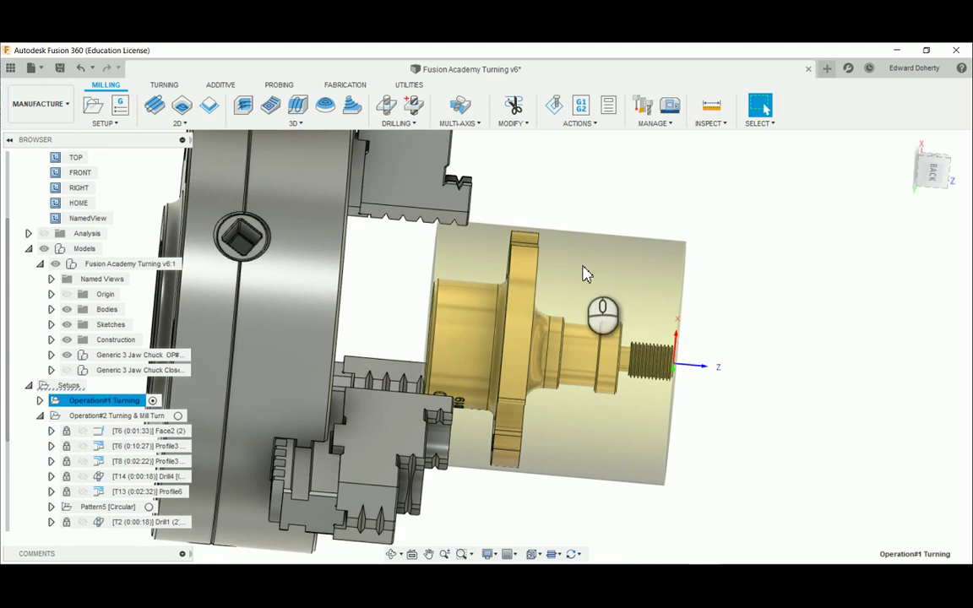
mouse_move(532, 253)
middle_mouse_down("shift")
mouse_move(528, 262)
mouse_move(520, 245)
middle_mouse_up("shift")
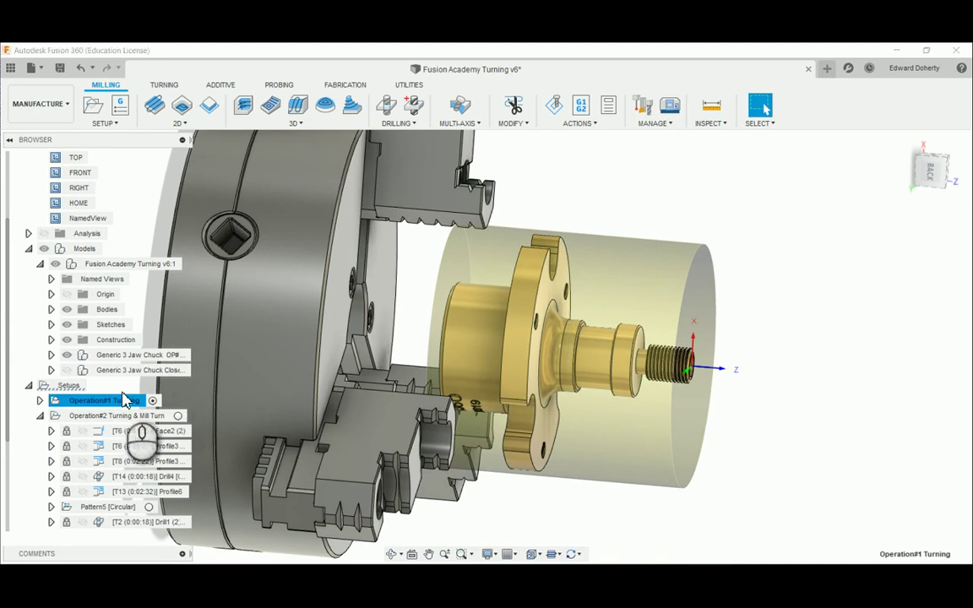
Simulate Operation#1 Turning and view the stock in the chuck straight from the BACK.
right_click(59, 404)
left_click(99, 161)
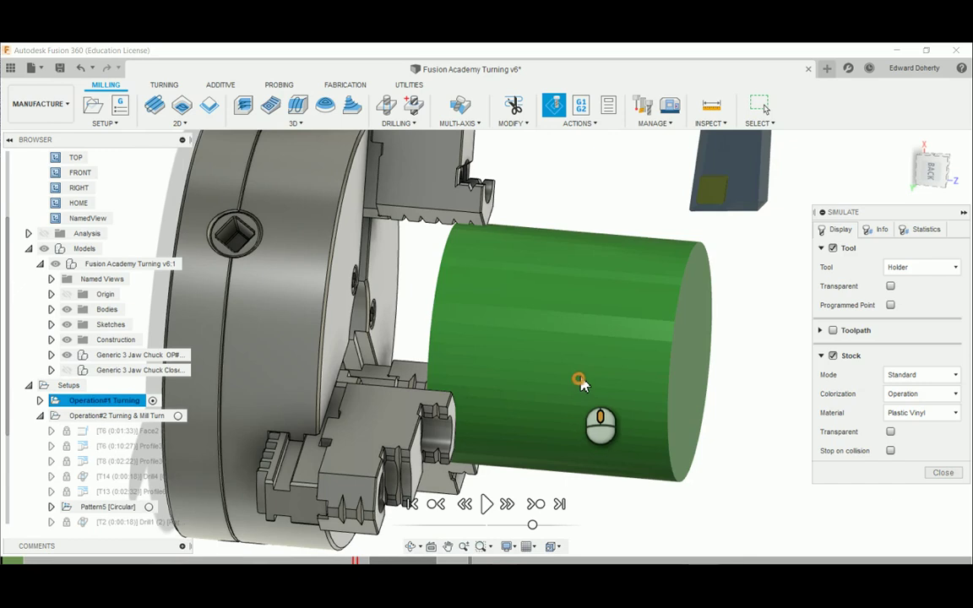
middle_click_drag(581, 383, 589, 383, "shift")
middle_click_drag(564, 324, 536, 343, "shift")
left_click(934, 171)
middle_click_drag(691, 222, 680, 258, "shift")
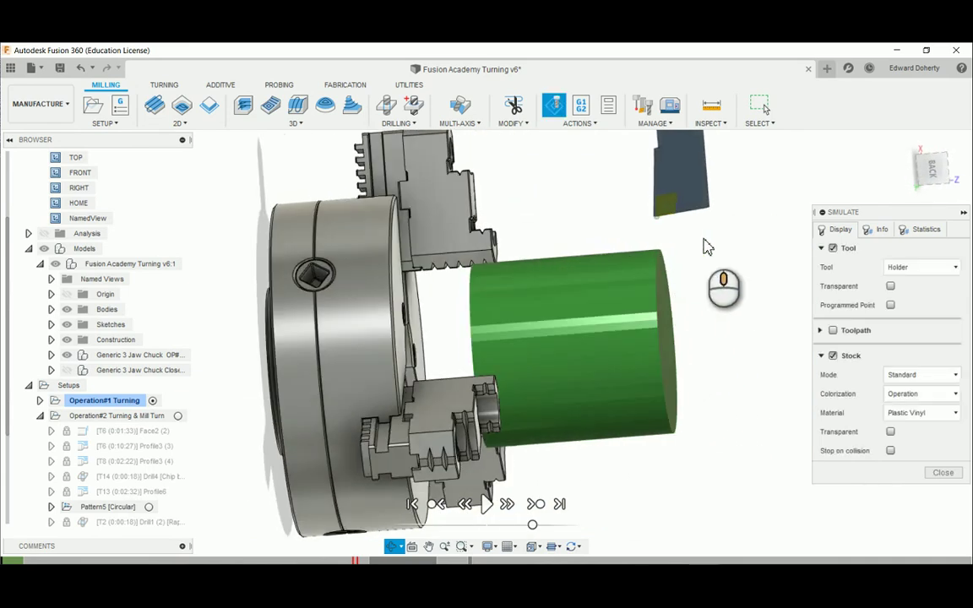
left_click(933, 174)
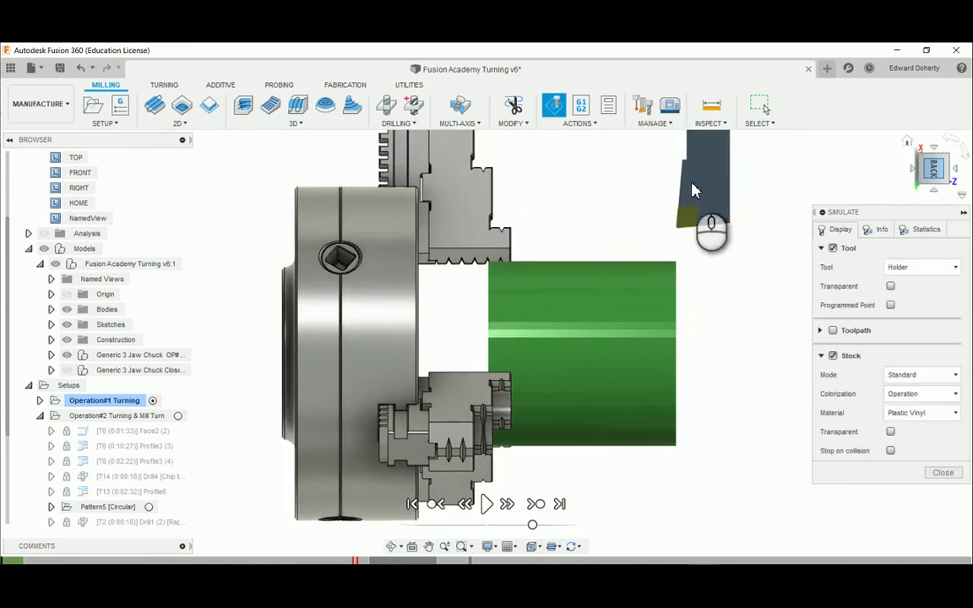
Play the turning simulation, toggling the toolpath display on and off.
left_click(487, 504)
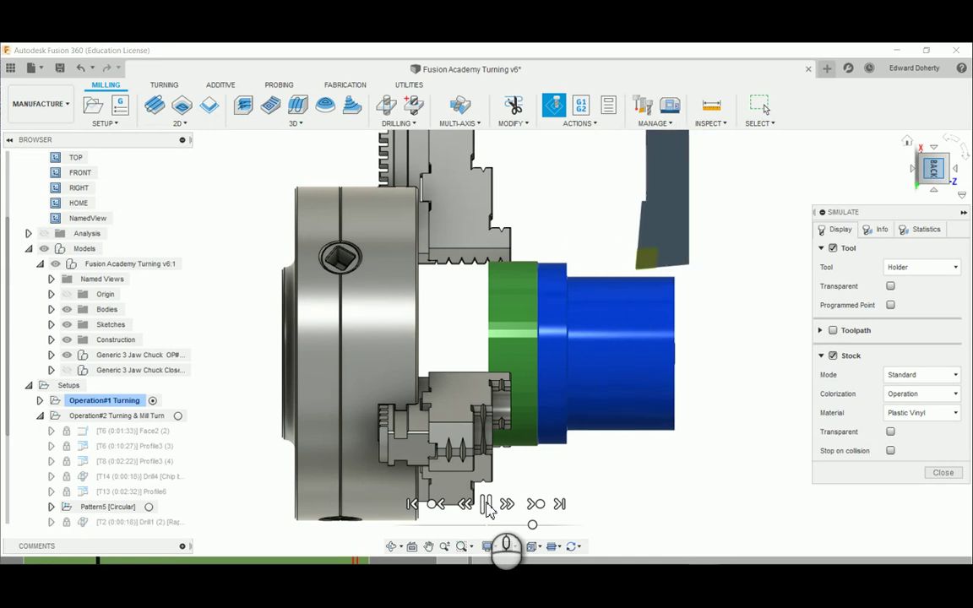
left_click(833, 330)
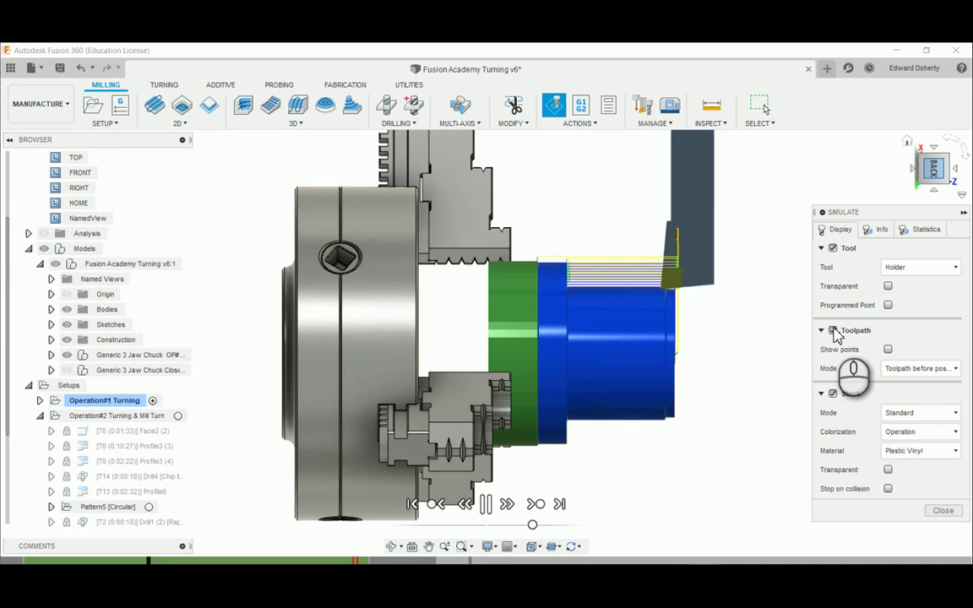
left_click(833, 330)
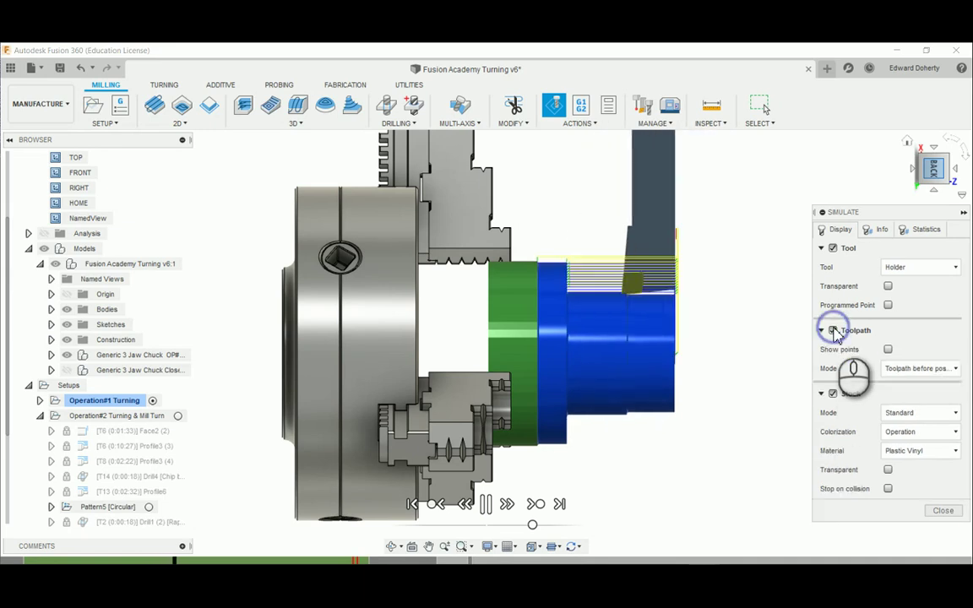
left_click(833, 331)
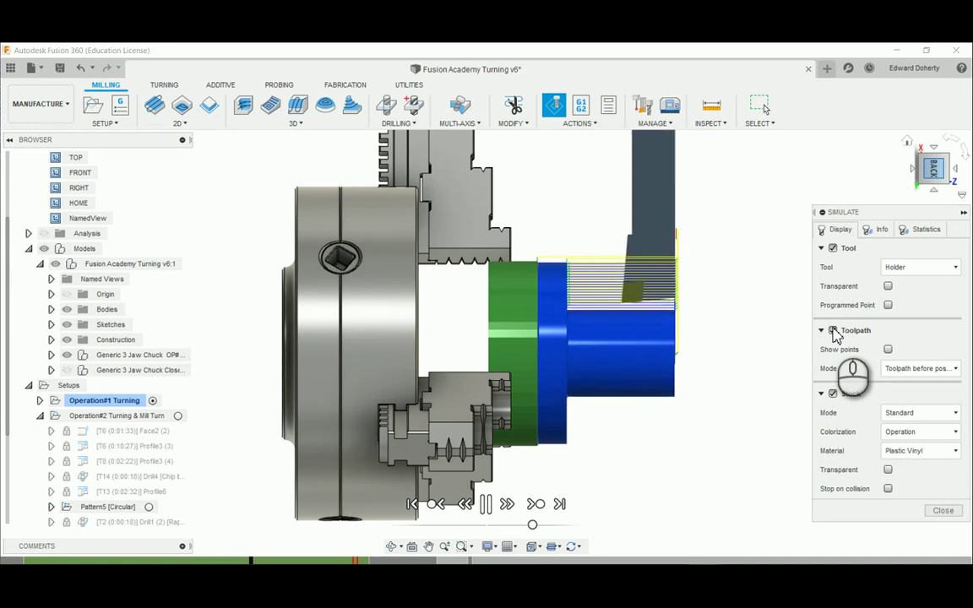
left_click(833, 330)
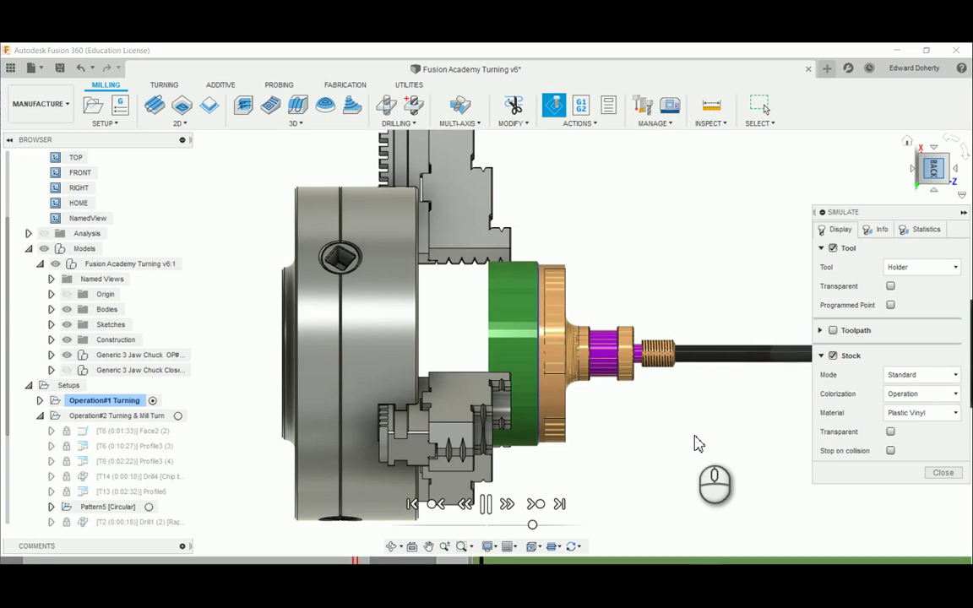
Move the simulation panel aside and expand Operation#1 Turning to list its toolpaths.
mouse_move(701, 417)
middle_mouse_down("shift")
mouse_move(673, 425)
mouse_move(704, 433)
middle_mouse_up("shift")
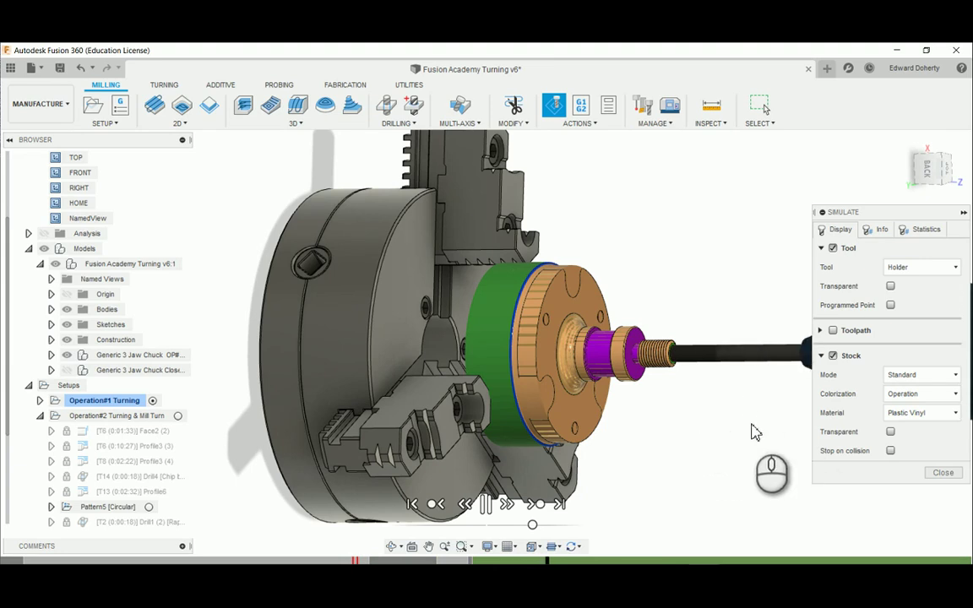
left_click_drag(845, 212, 765, 108)
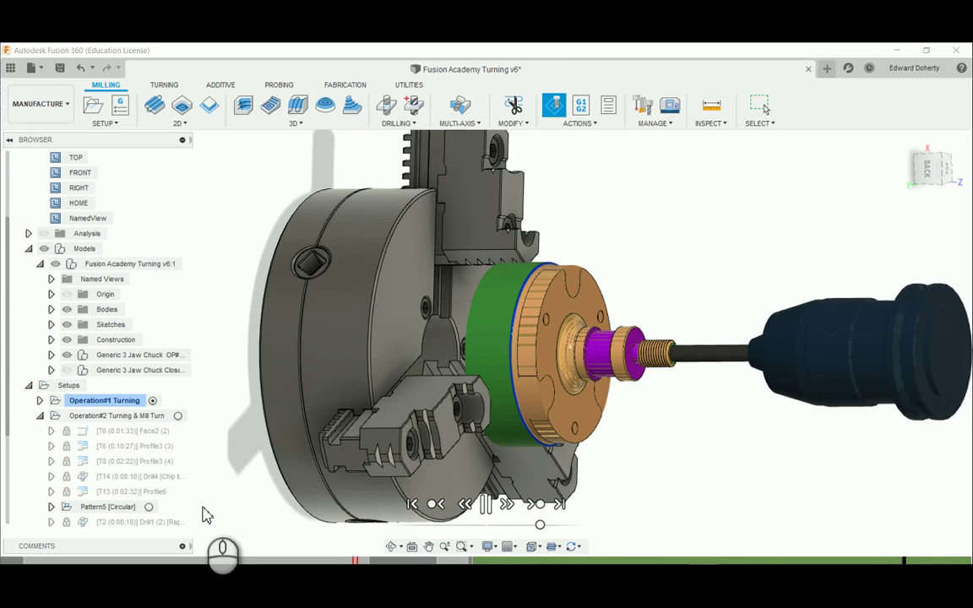
left_click(40, 401)
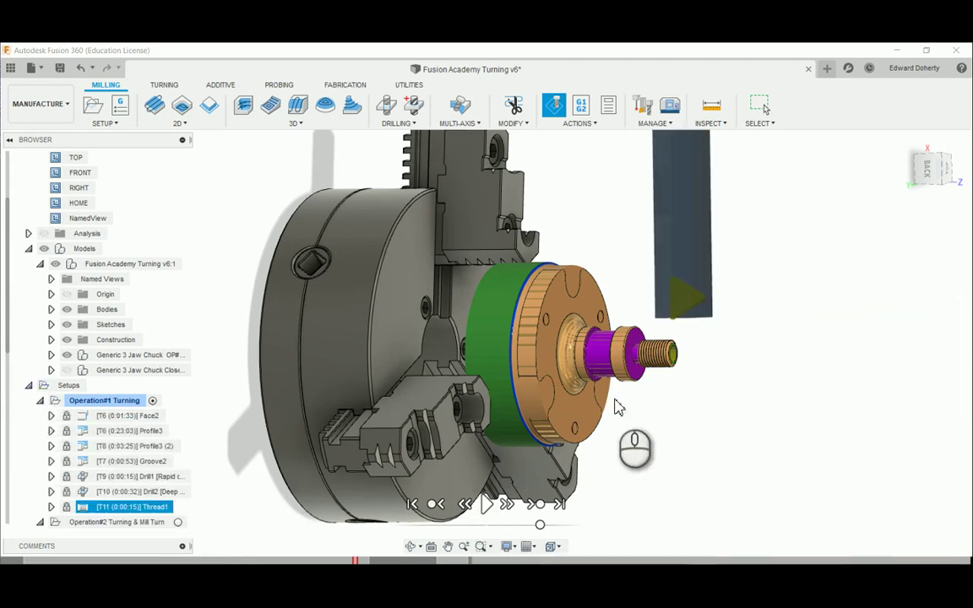
middle_click_drag(622, 407, 698, 386, "shift")
scroll(680, 313, "up", 6)
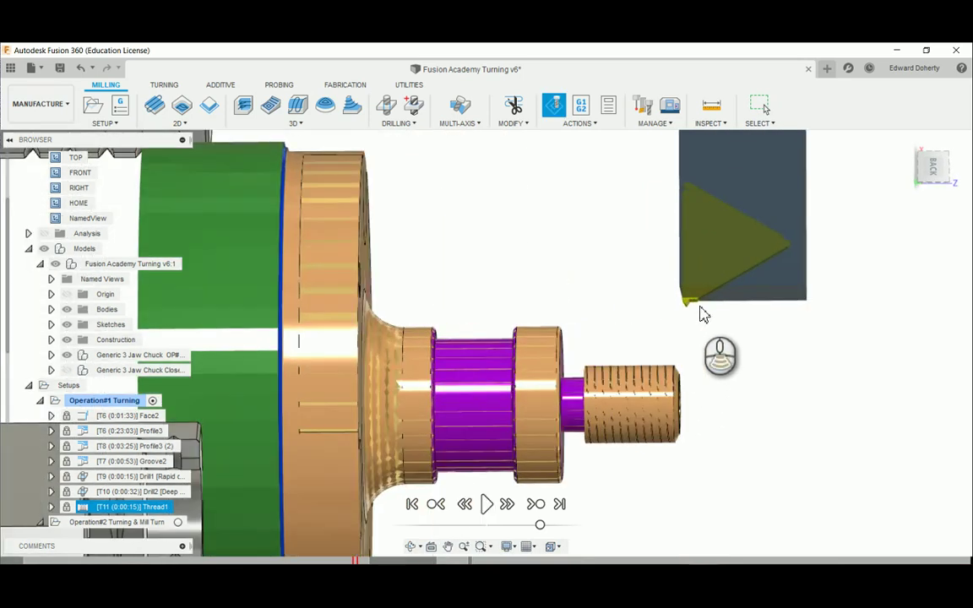
scroll(698, 316, "up", 3)
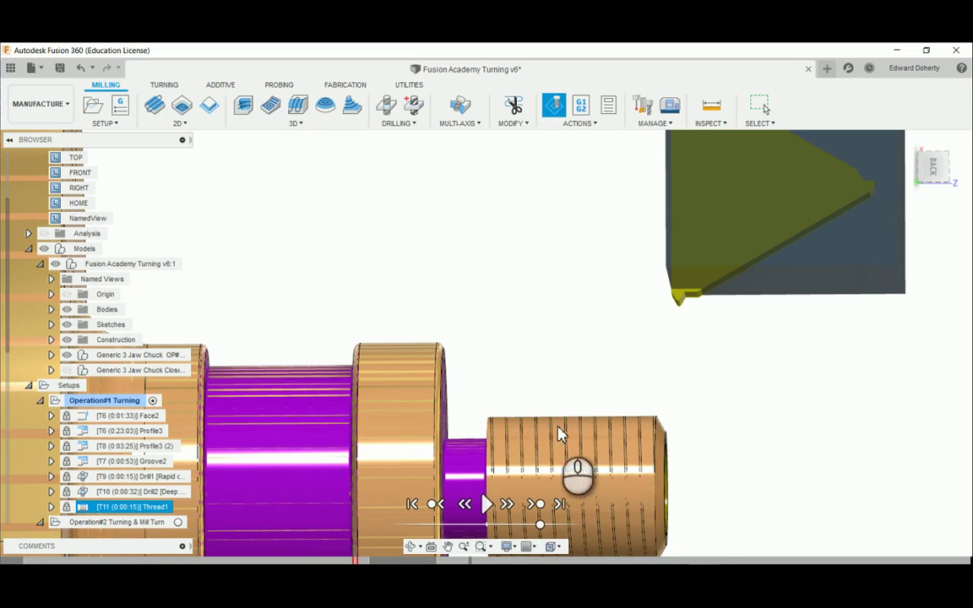
scroll(558, 435, "down", 8)
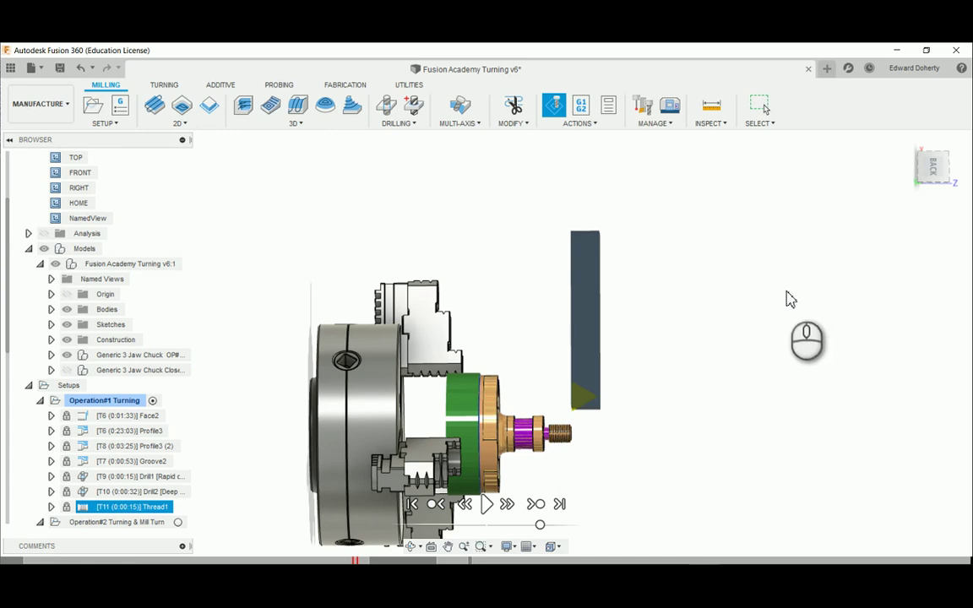
left_click(935, 174)
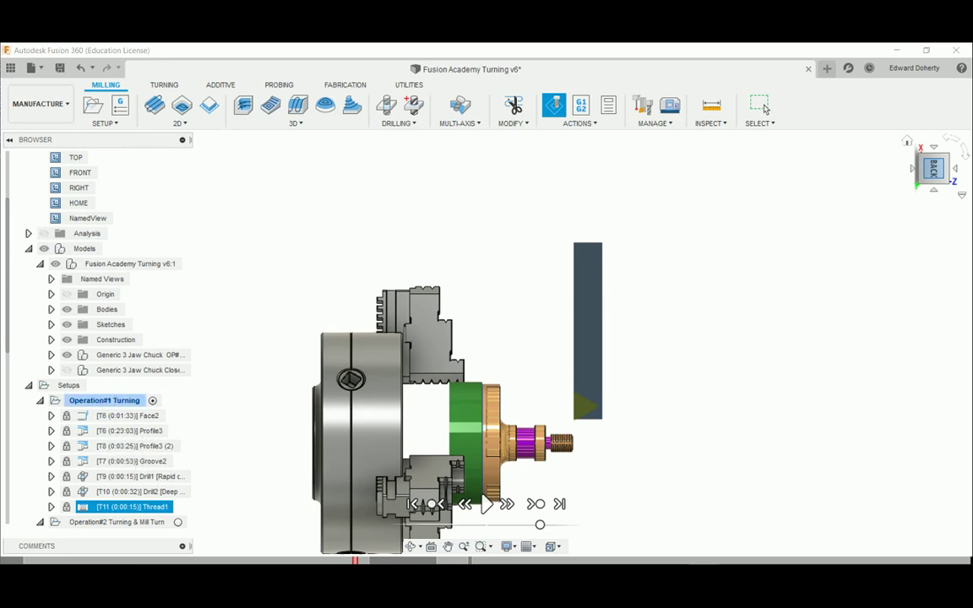
left_click(110, 401)
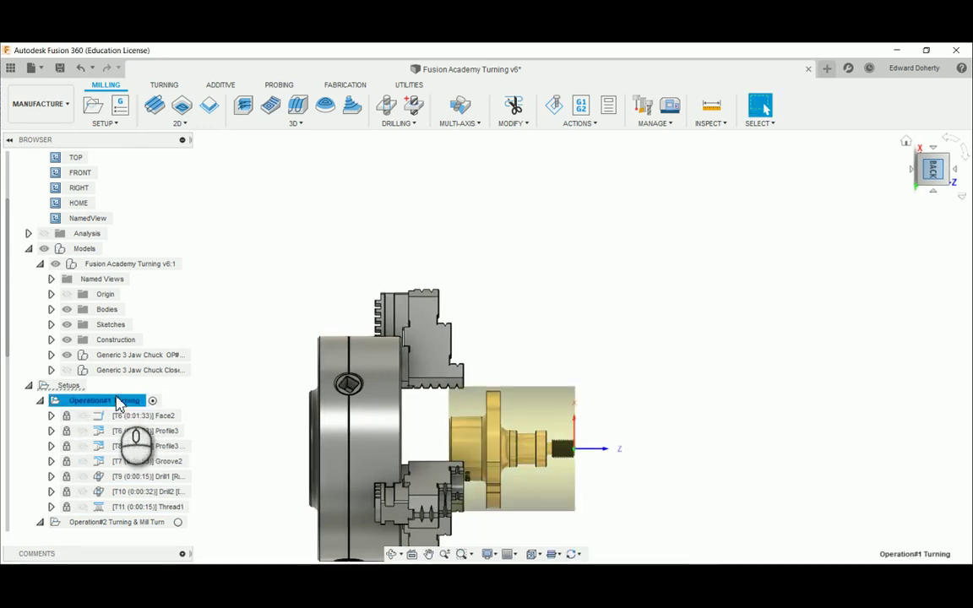
right_click(117, 402)
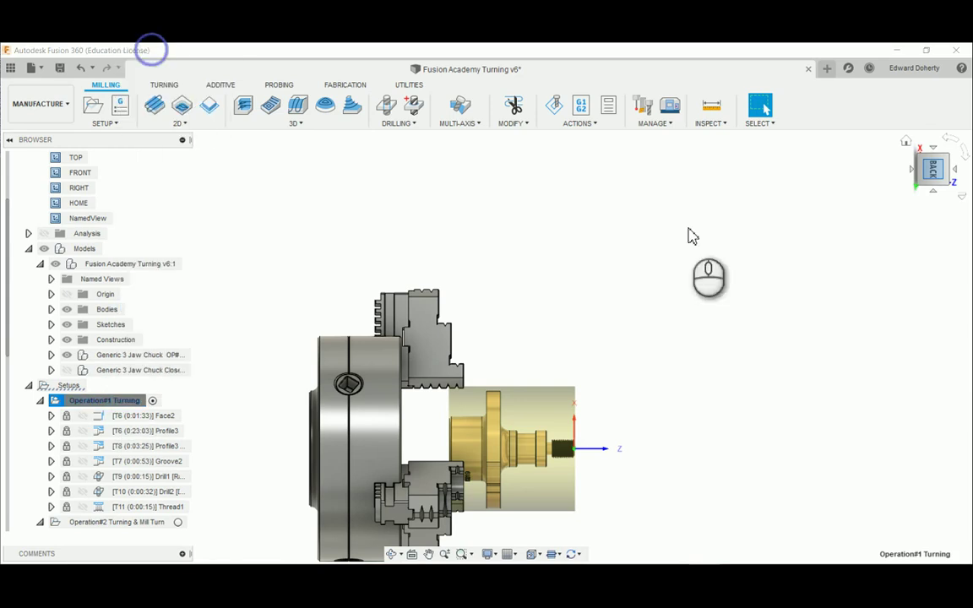
left_click(149, 53)
left_click(839, 186)
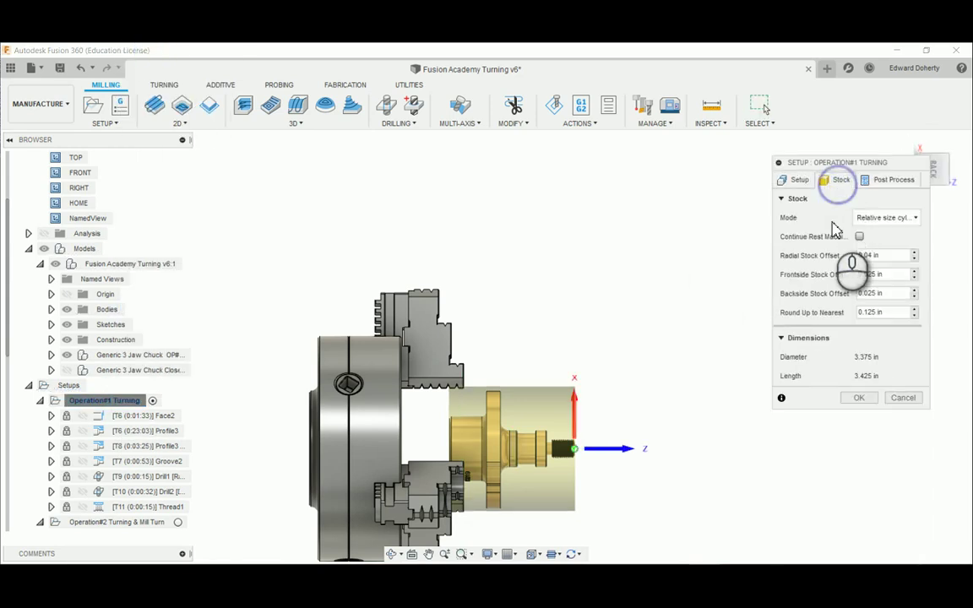
left_click(881, 218)
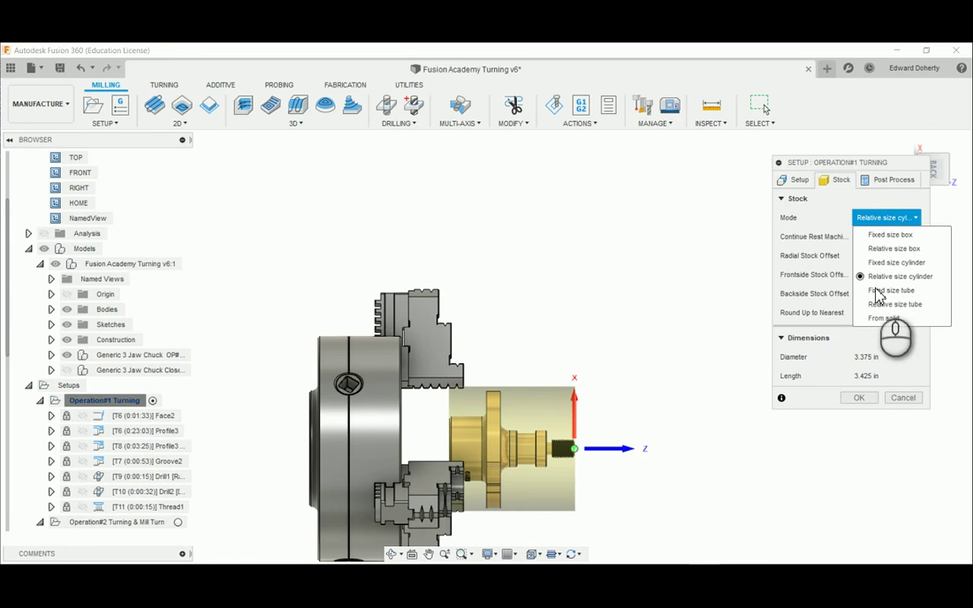
left_click(904, 399)
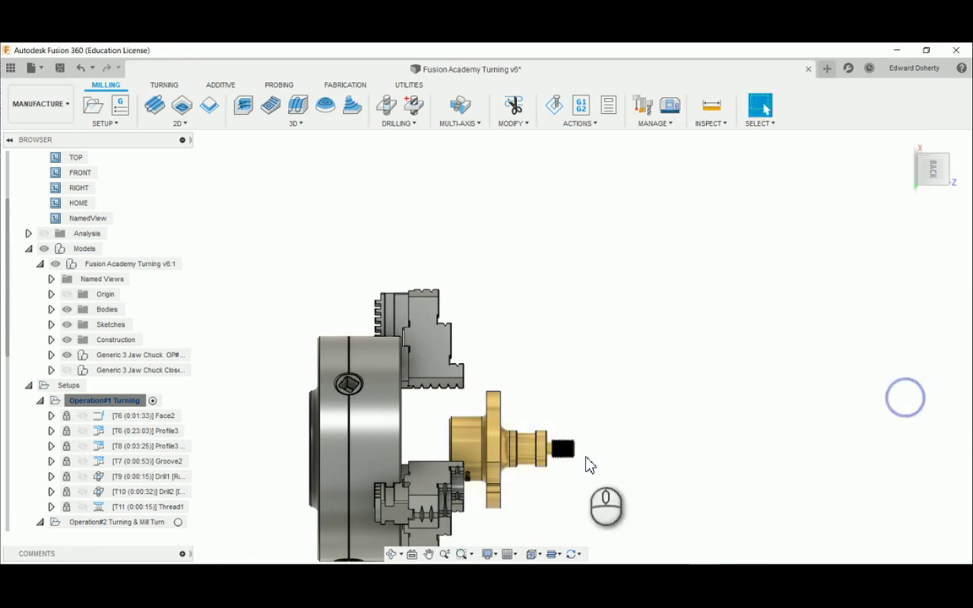
right_click(106, 400)
left_click(150, 52)
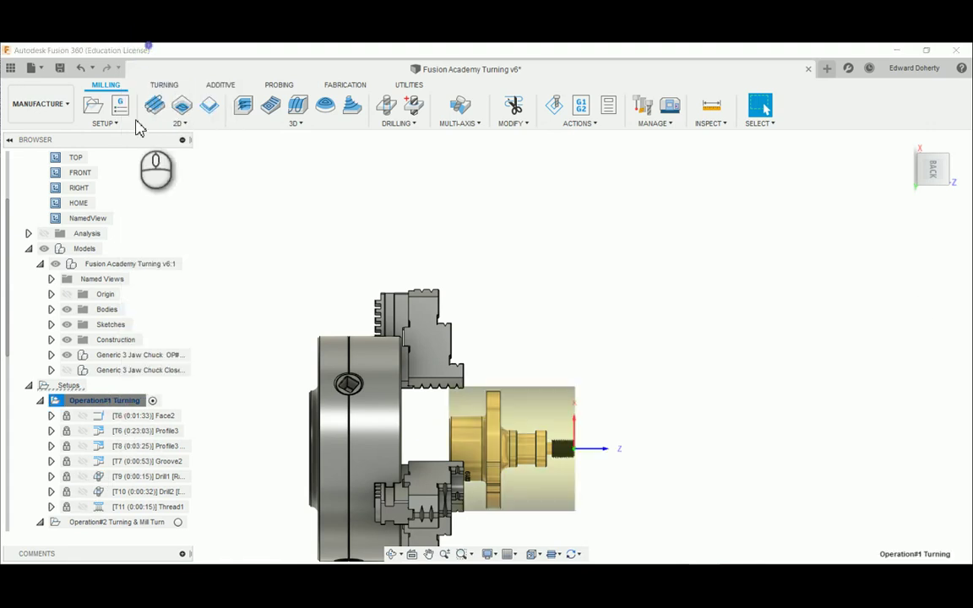
right_click(131, 406)
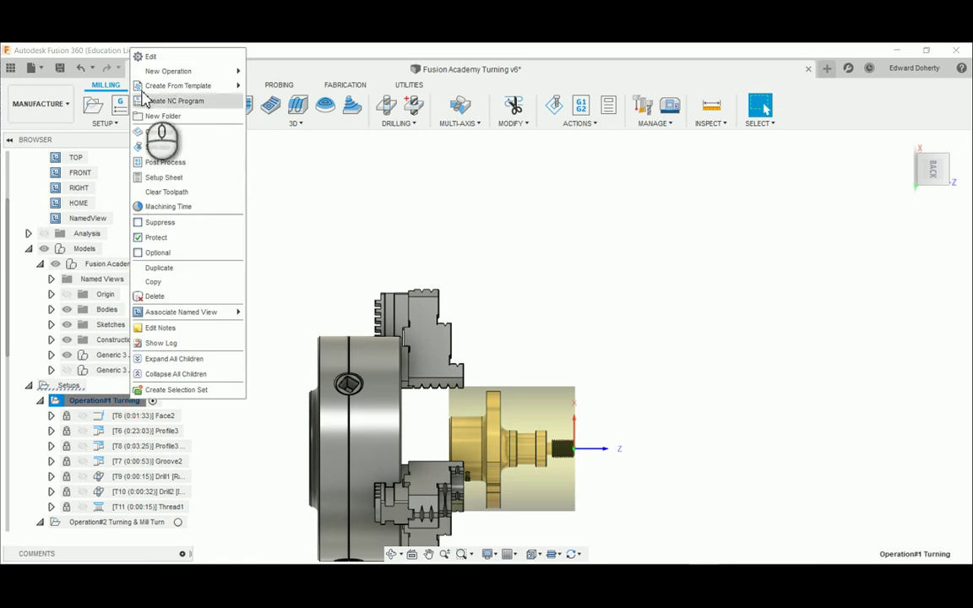
left_click(145, 56)
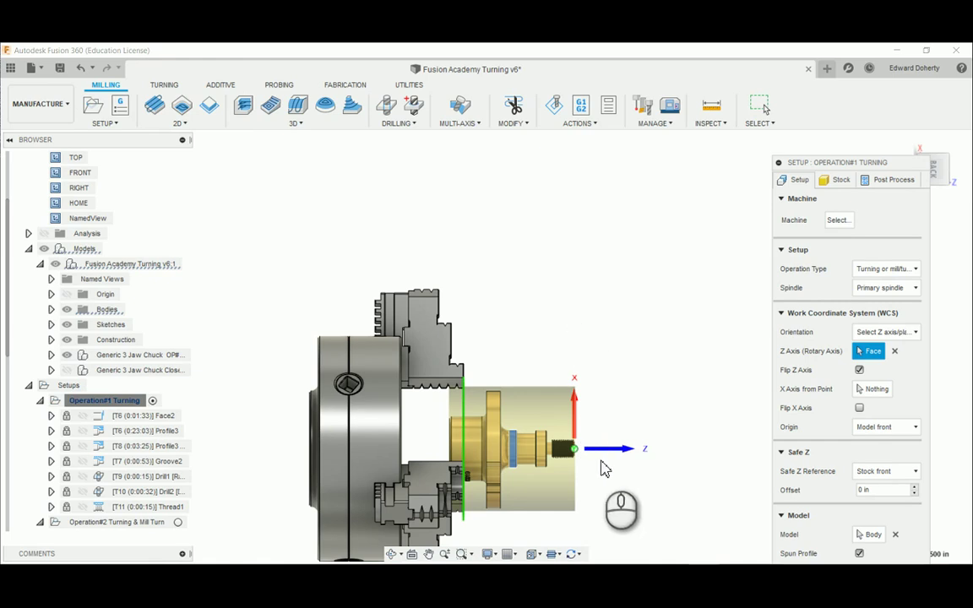
scroll(591, 466, "up", 8)
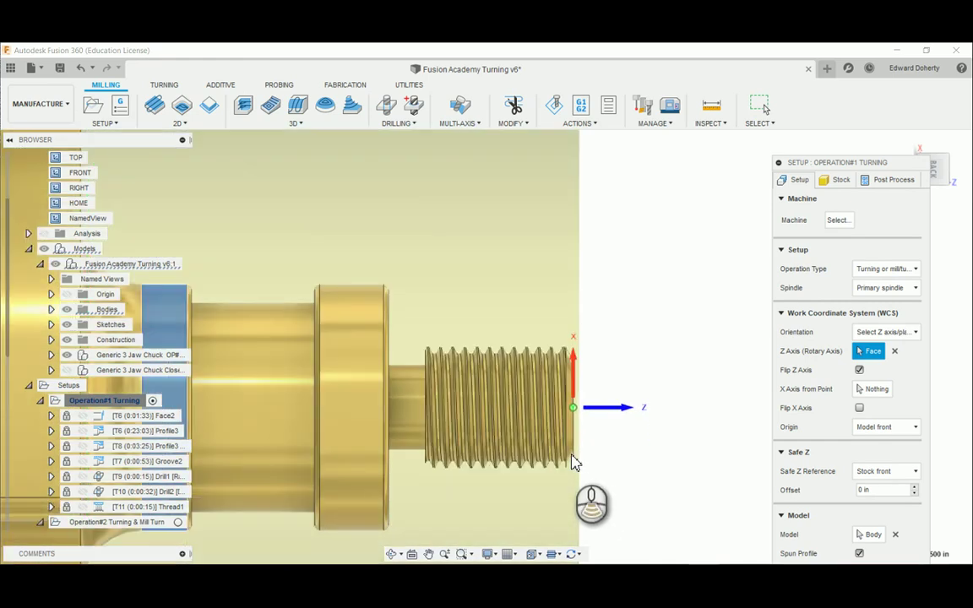
scroll(573, 463, "up", 3)
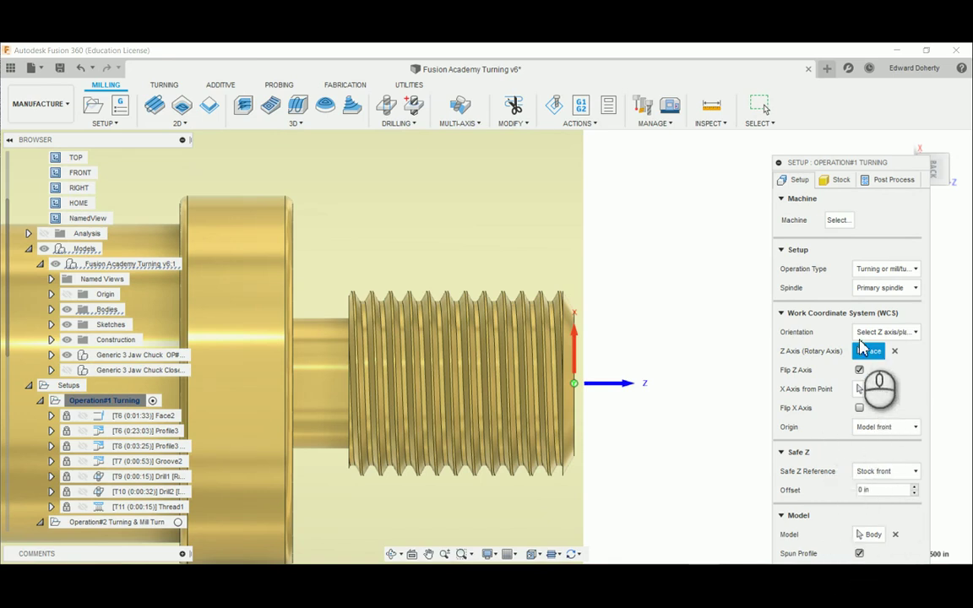
left_click(891, 270)
left_click(892, 271)
left_click(841, 182)
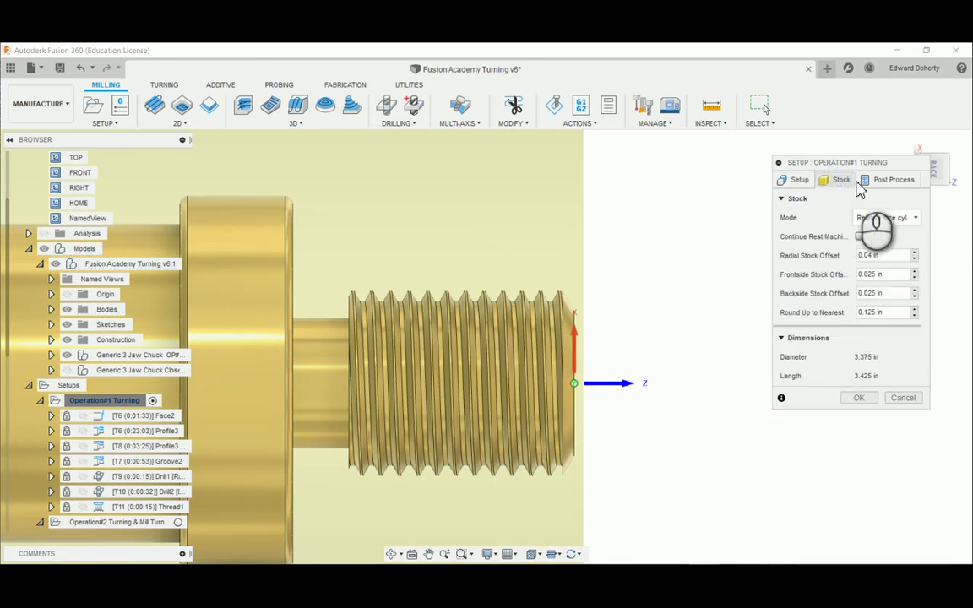
left_click(883, 181)
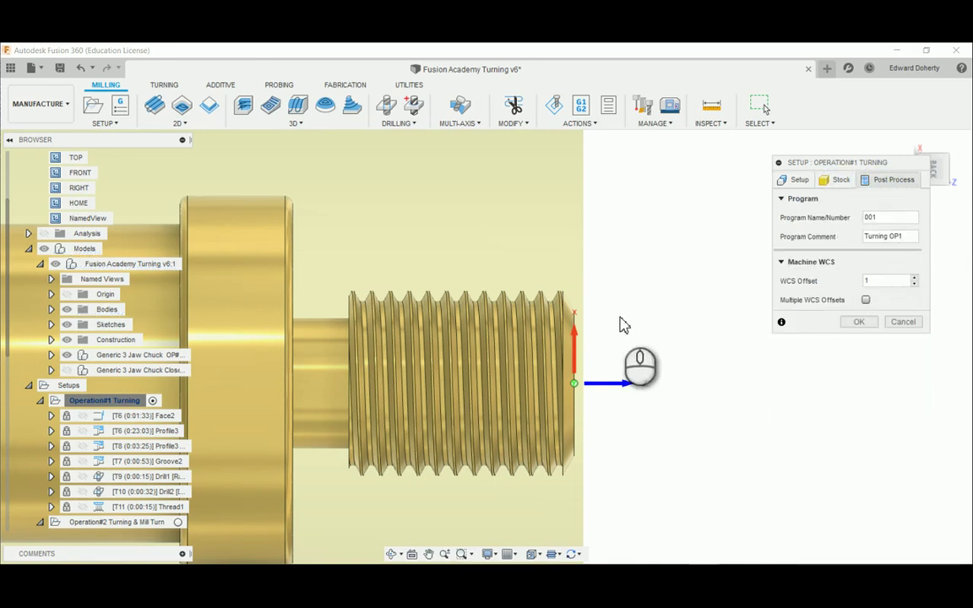
Cancel the setup dialog, then unprotect Face2 for editing, keeping its current tool.
left_click(903, 323)
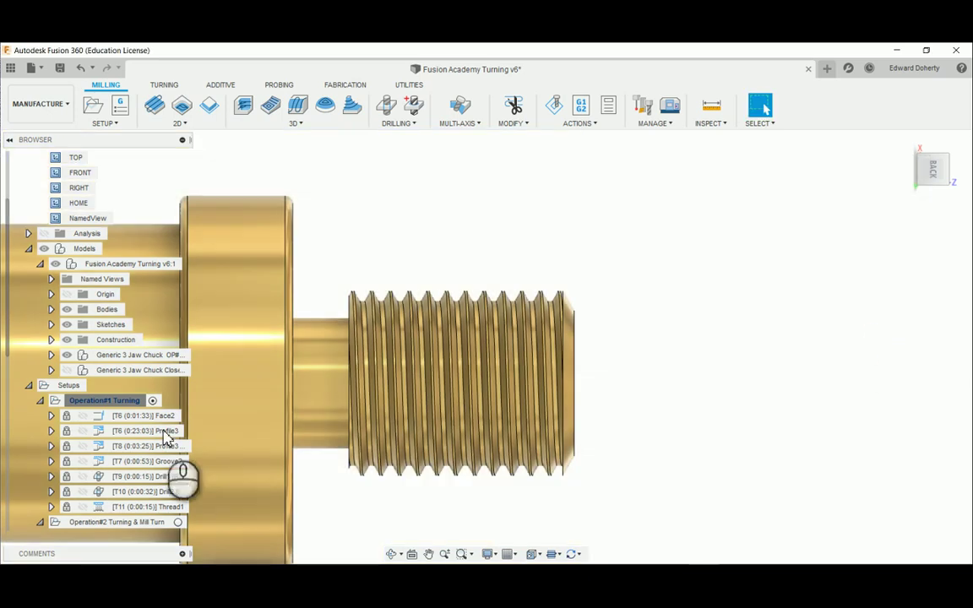
left_click(127, 418)
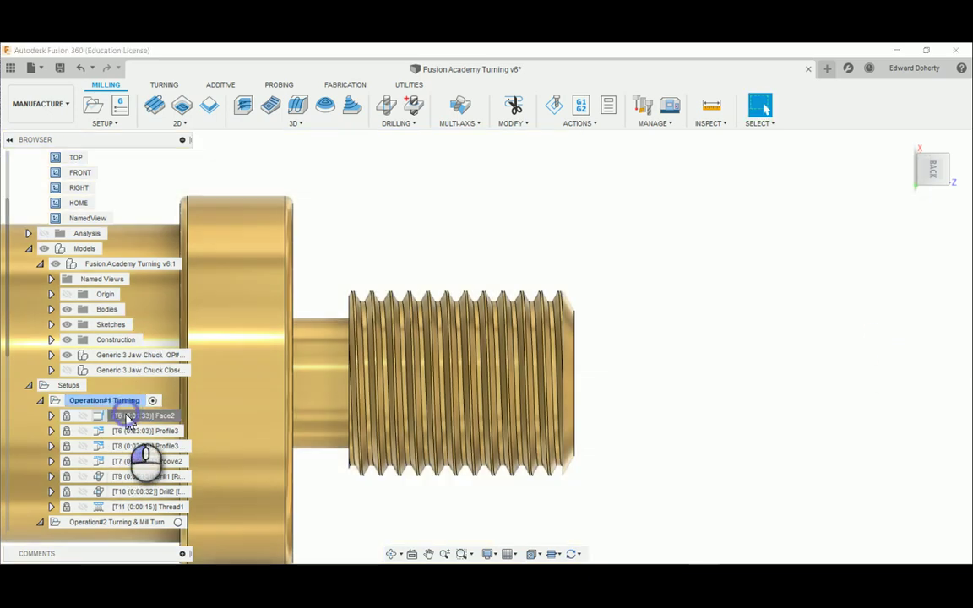
right_click(126, 417)
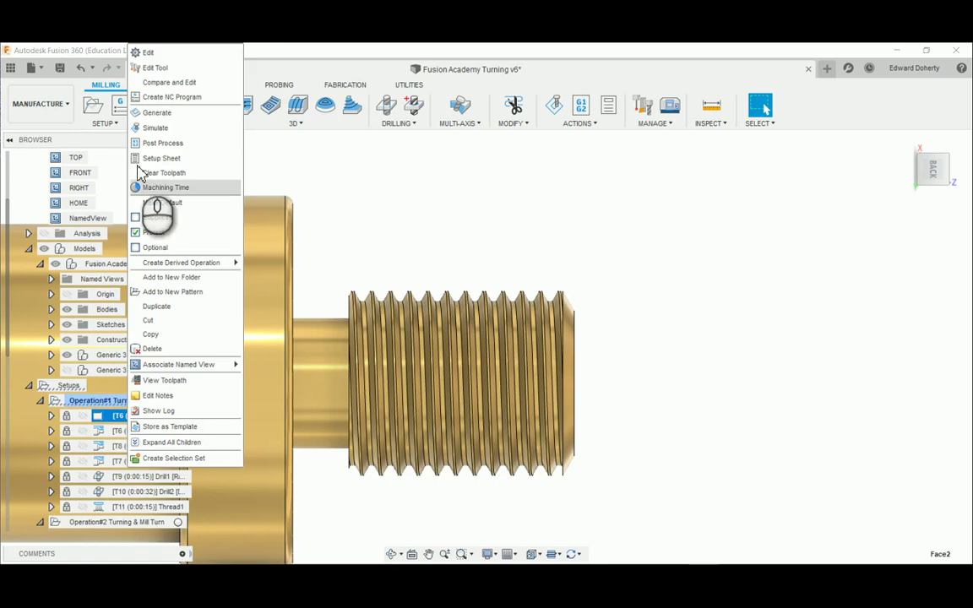
left_click(136, 53)
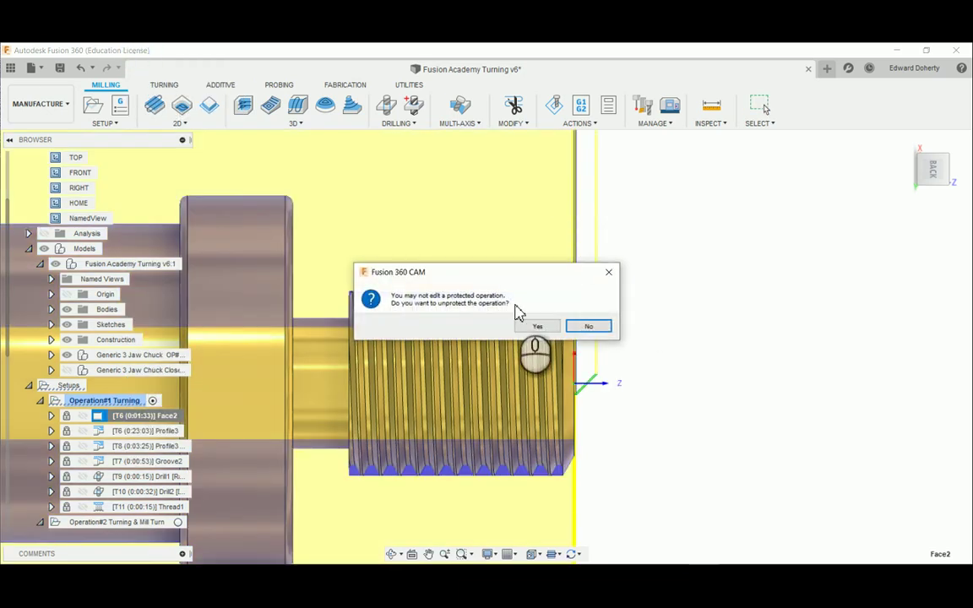
left_click(534, 327)
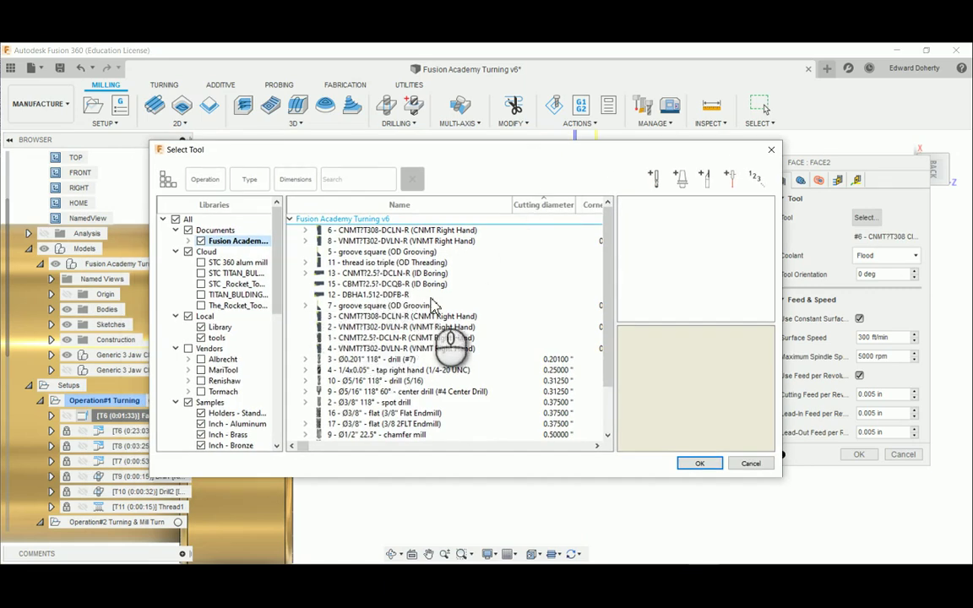
left_click(738, 465)
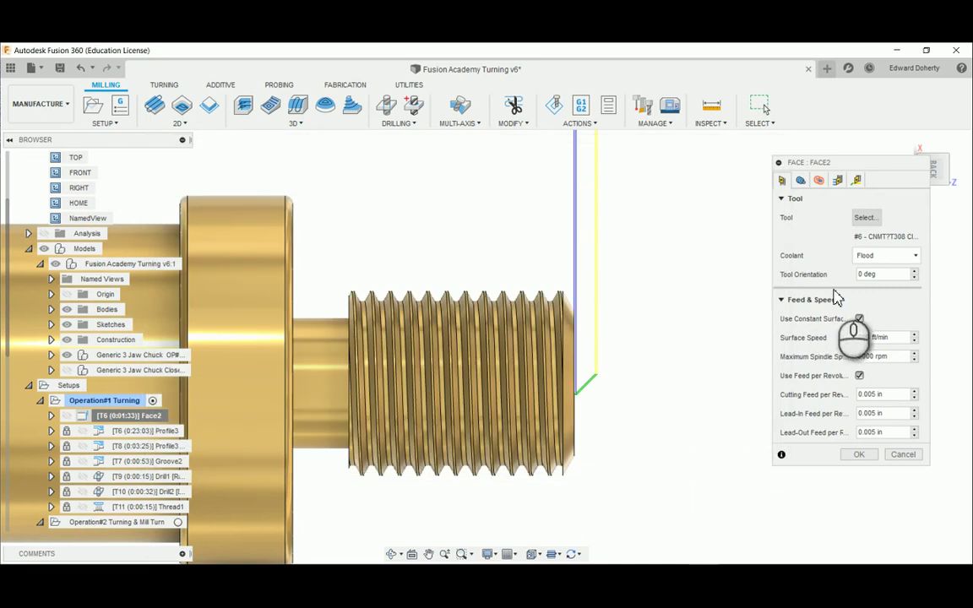
Review Face2's Geometry, Radii, Passes and Linking tabs, ending on the 0.08 in 45° lead-in.
left_click(801, 182)
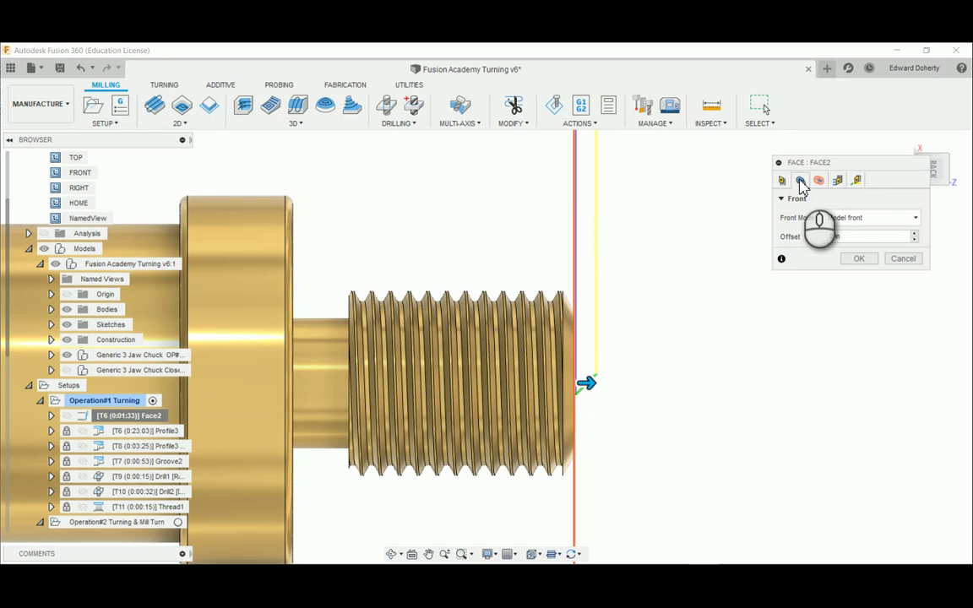
left_click(819, 181)
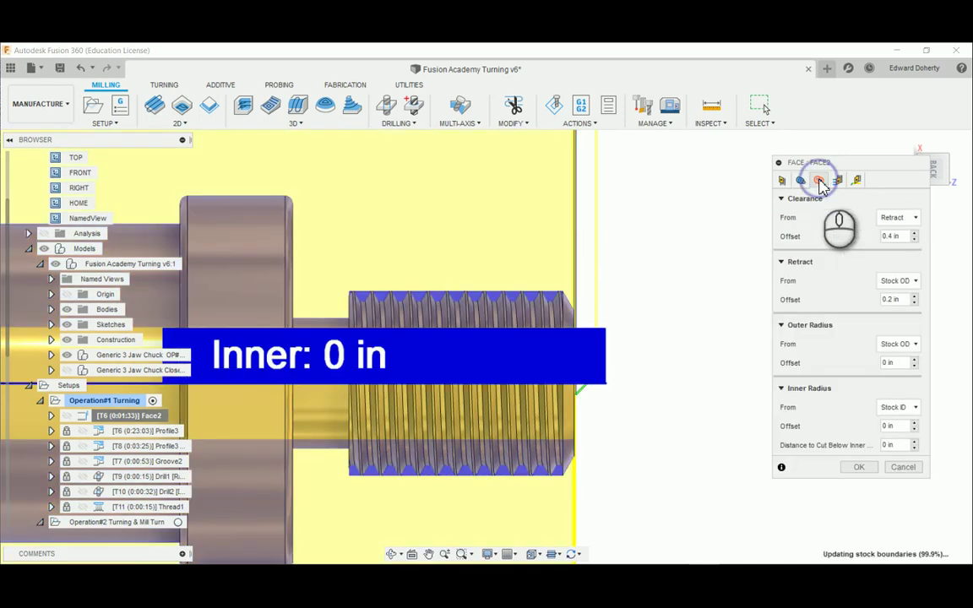
scroll(666, 297, "down", 4)
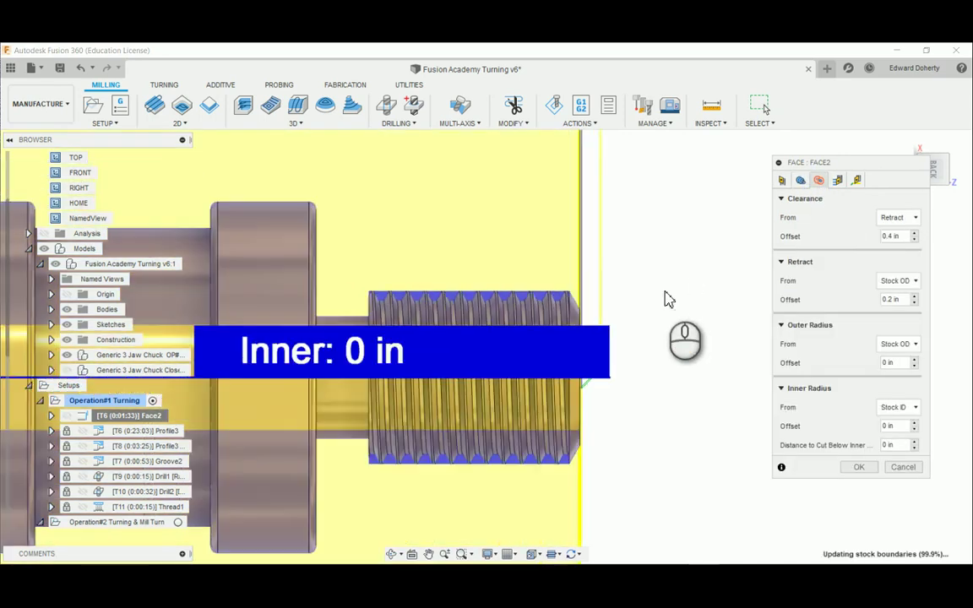
scroll(666, 297, "down", 5)
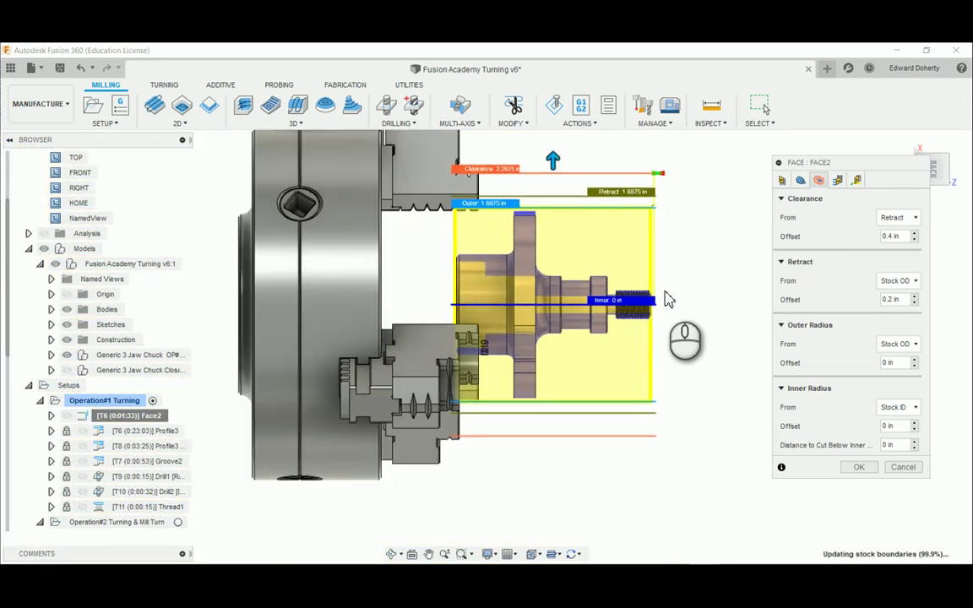
left_click(839, 182)
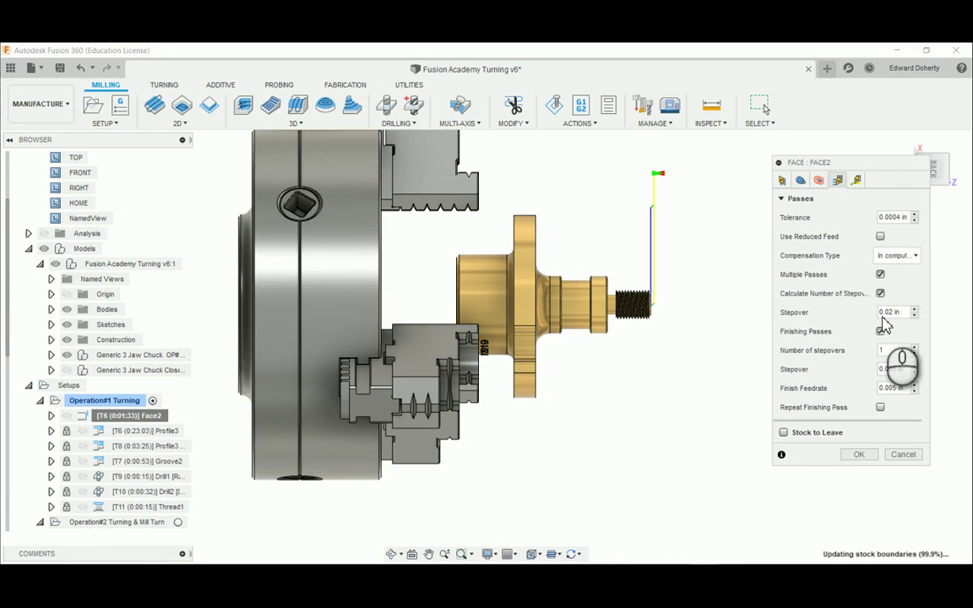
left_click(857, 181)
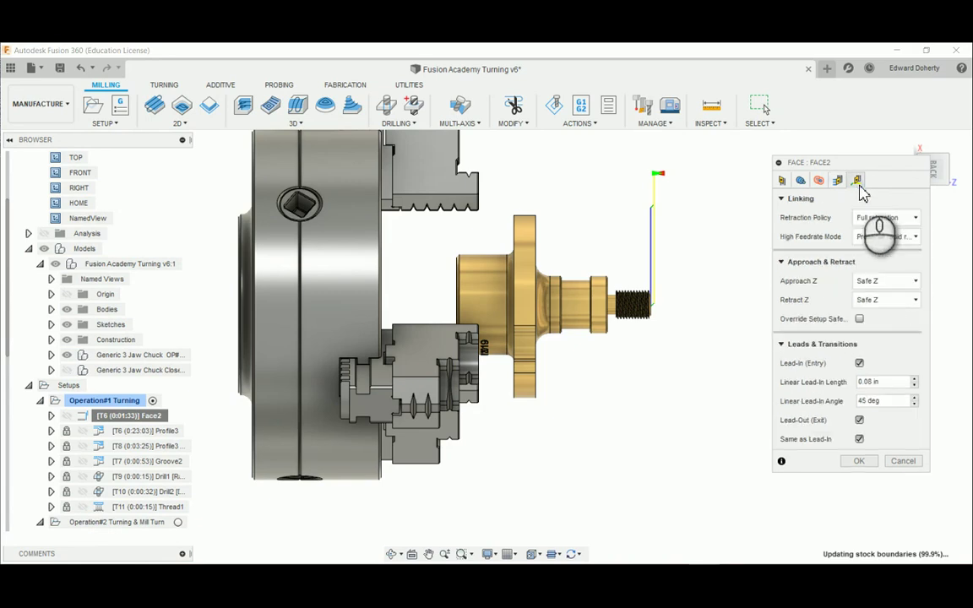
Accept Face2's settings, then unprotect Profile3 and open it for editing.
left_click(862, 460)
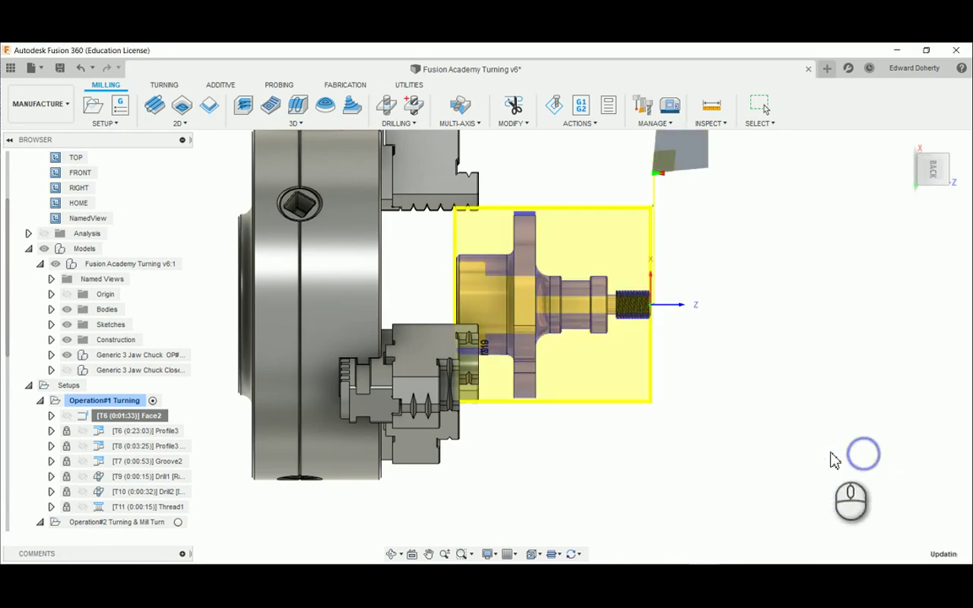
left_click(131, 432)
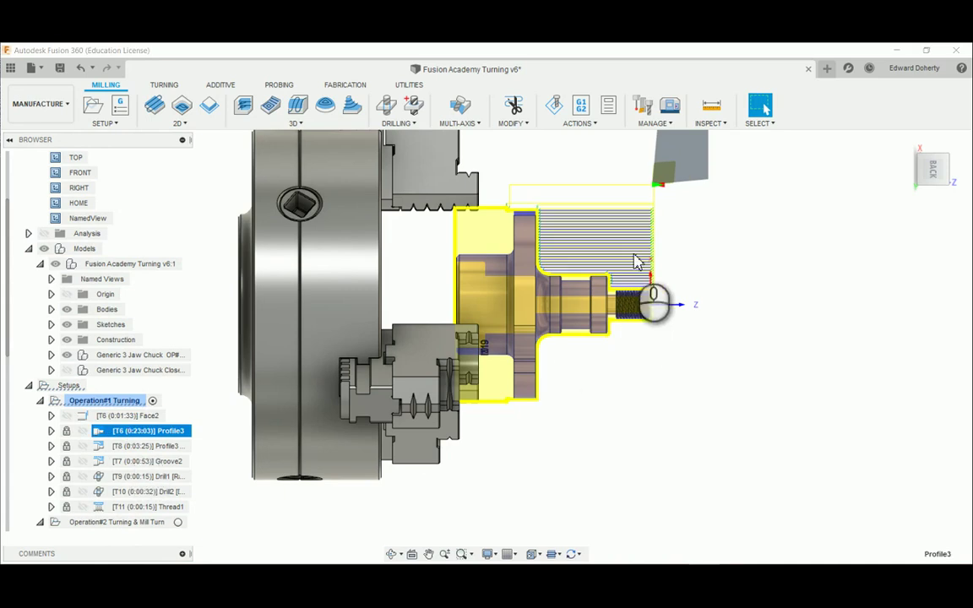
scroll(621, 253, "up", 4)
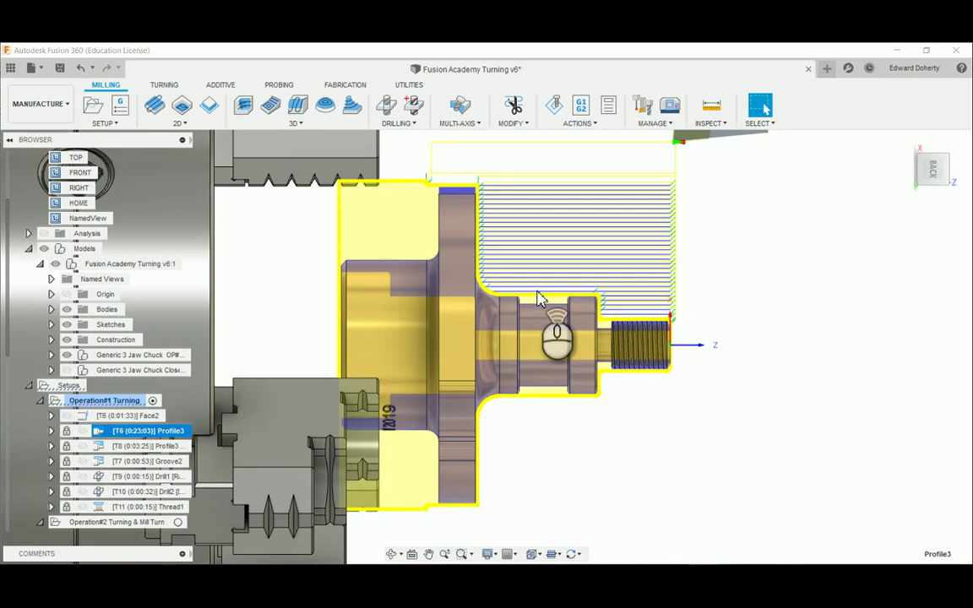
scroll(532, 305, "down", 1)
right_click(140, 436)
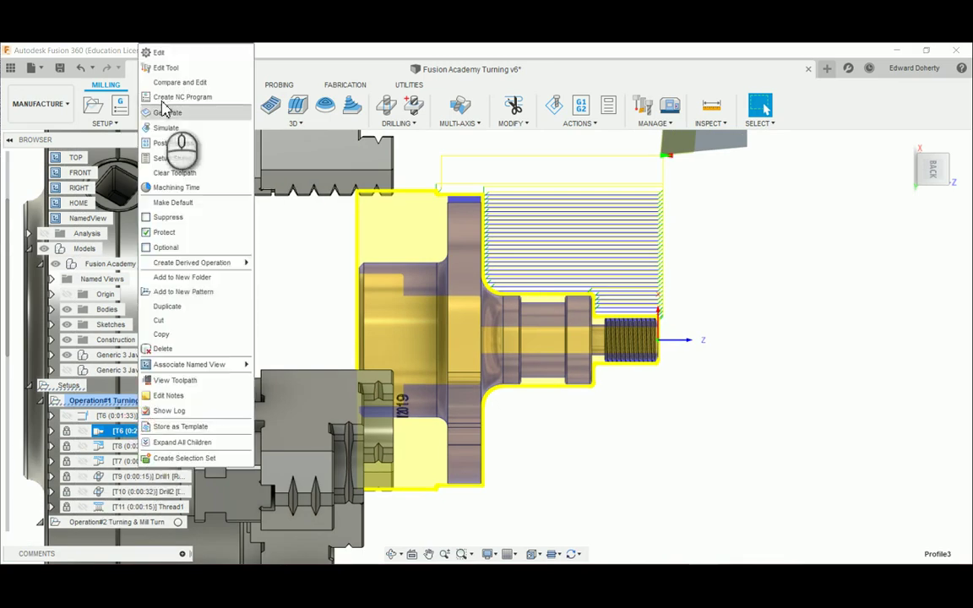
left_click(163, 53)
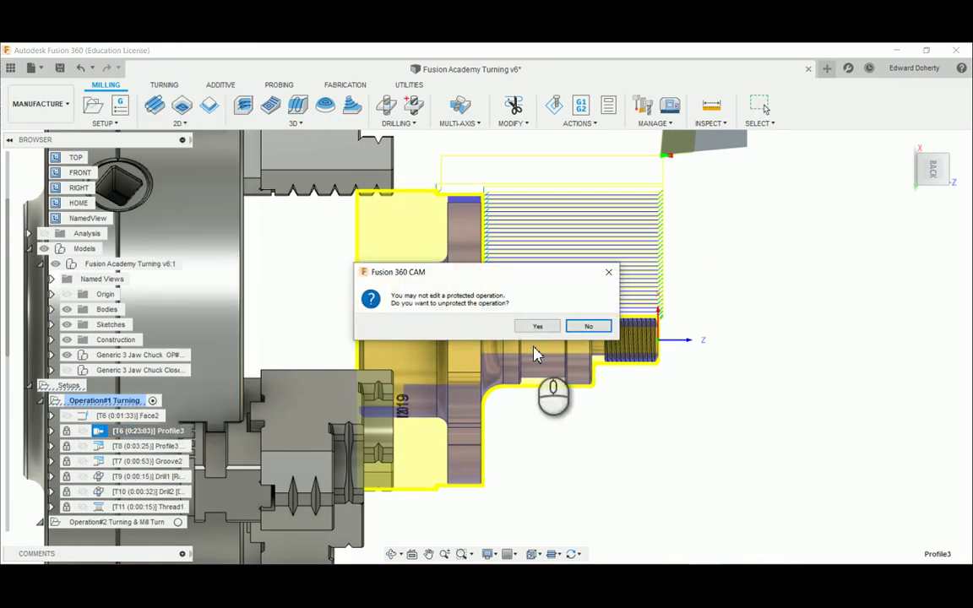
left_click(538, 326)
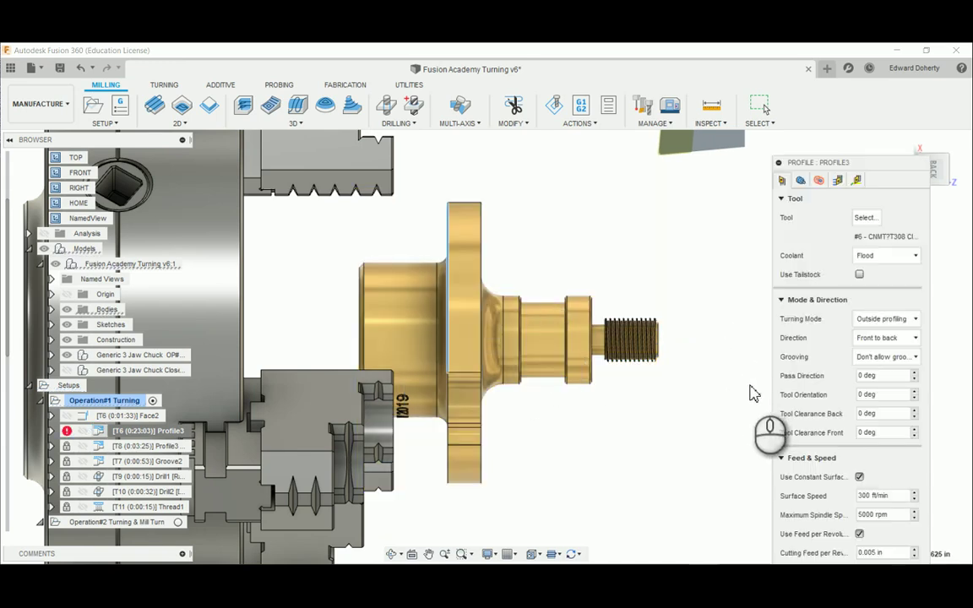
Review Profile3's Geometry, Radii and Passes tabs, returning to the Tool tab.
left_click(800, 181)
left_click(821, 181)
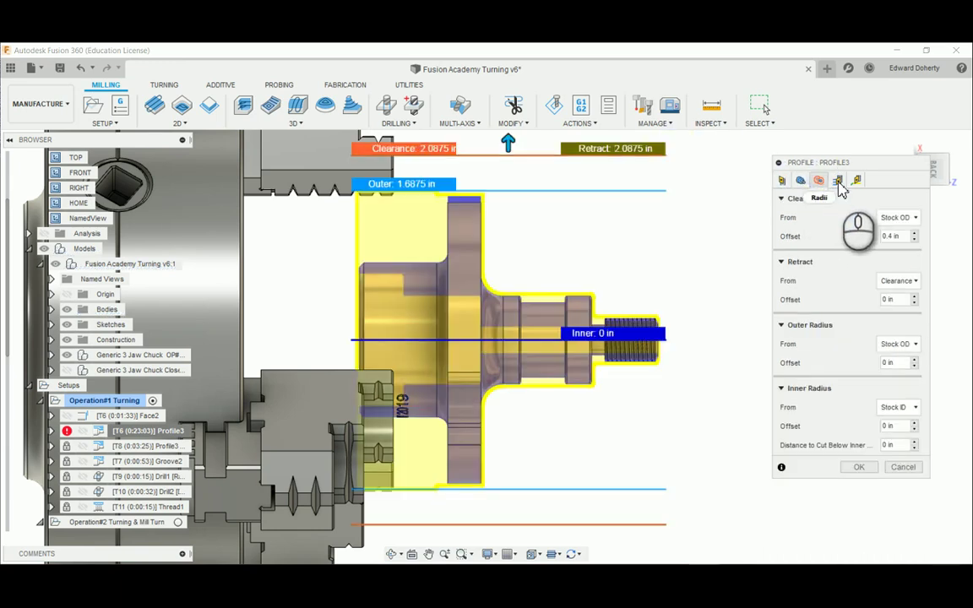
left_click(838, 181)
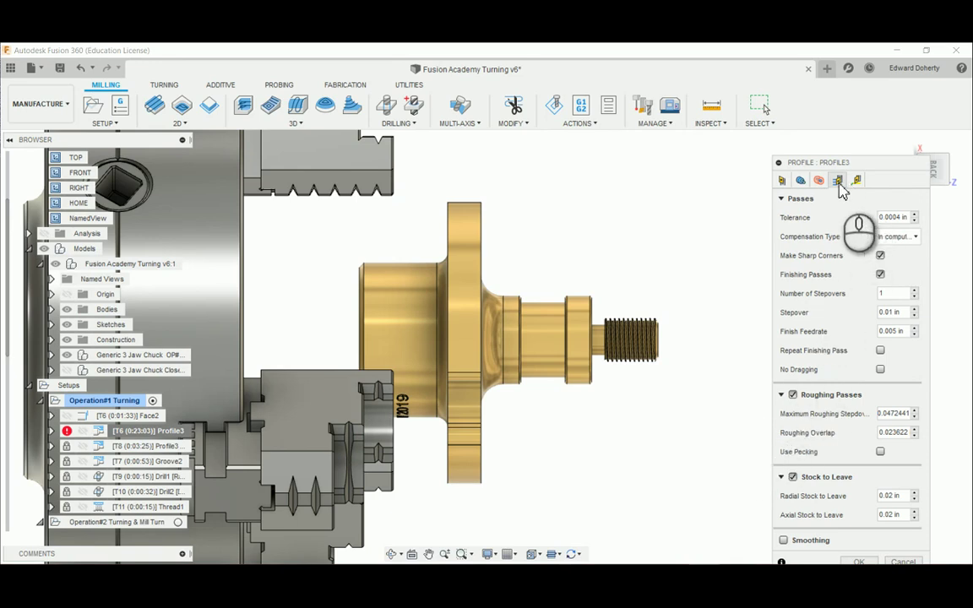
left_click(783, 181)
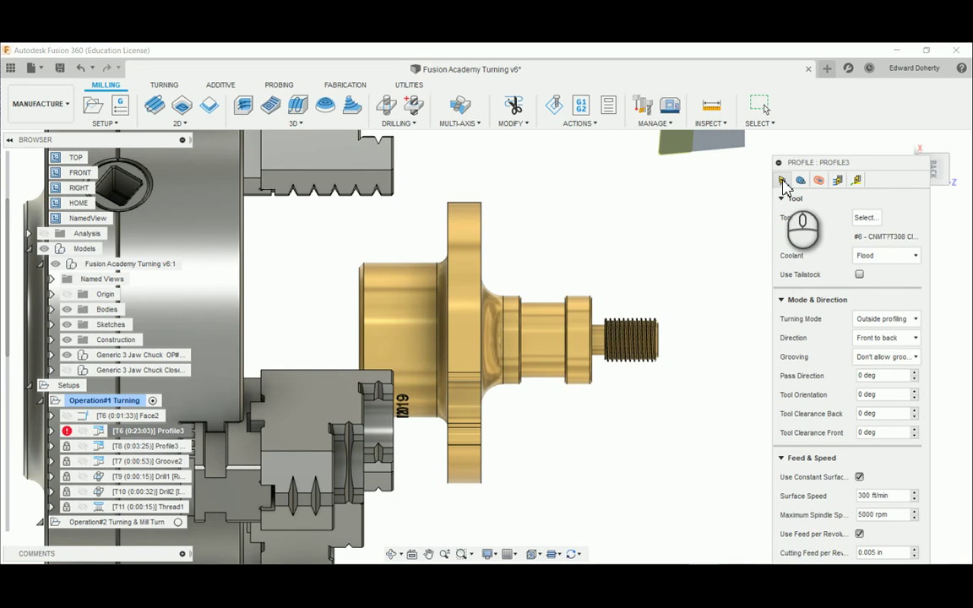
Check the Grooving options, keep grooving disallowed, and cancel Profile3's settings.
left_click(858, 359)
left_click(853, 357)
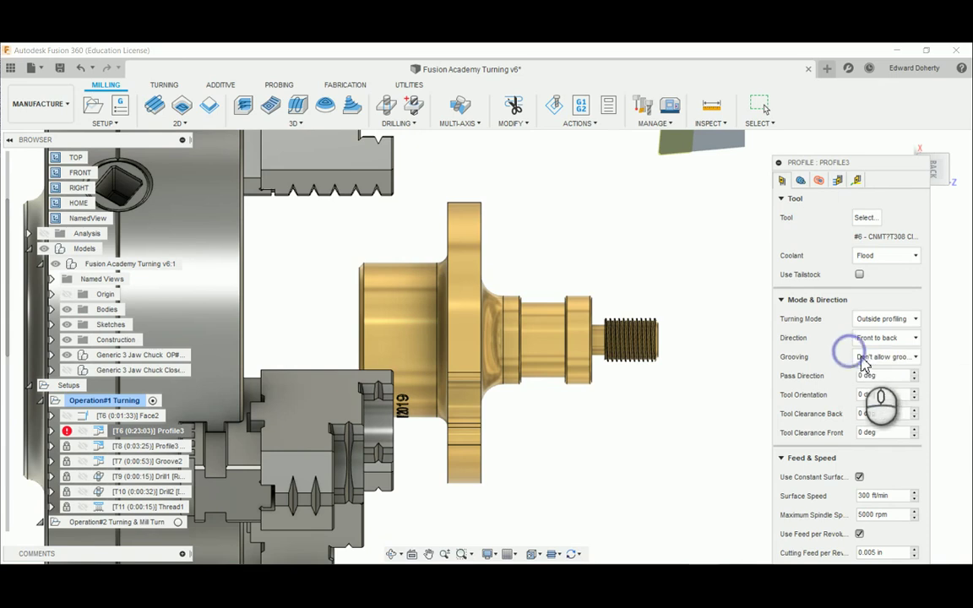
left_click(869, 357)
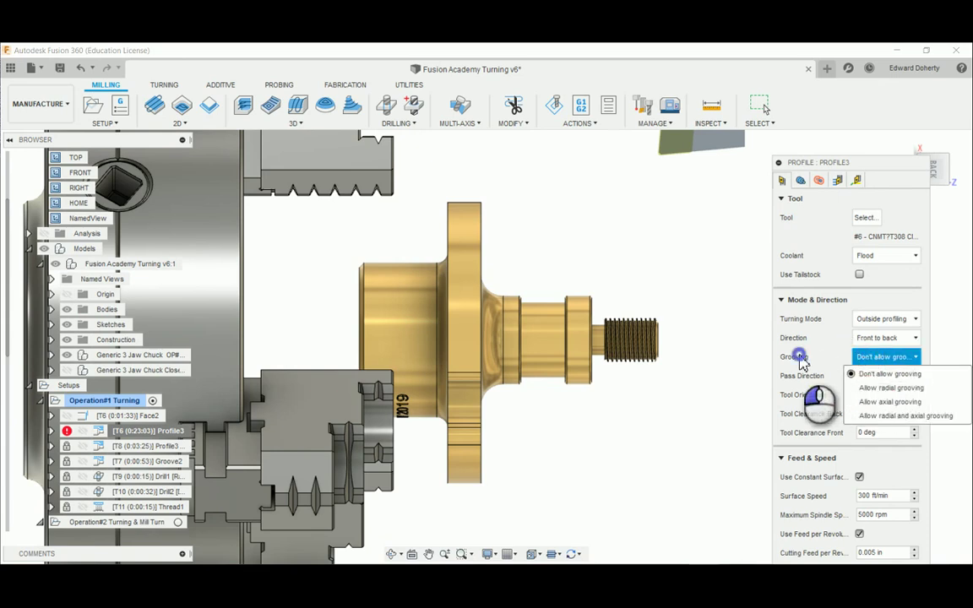
left_click(871, 358)
left_click(872, 358)
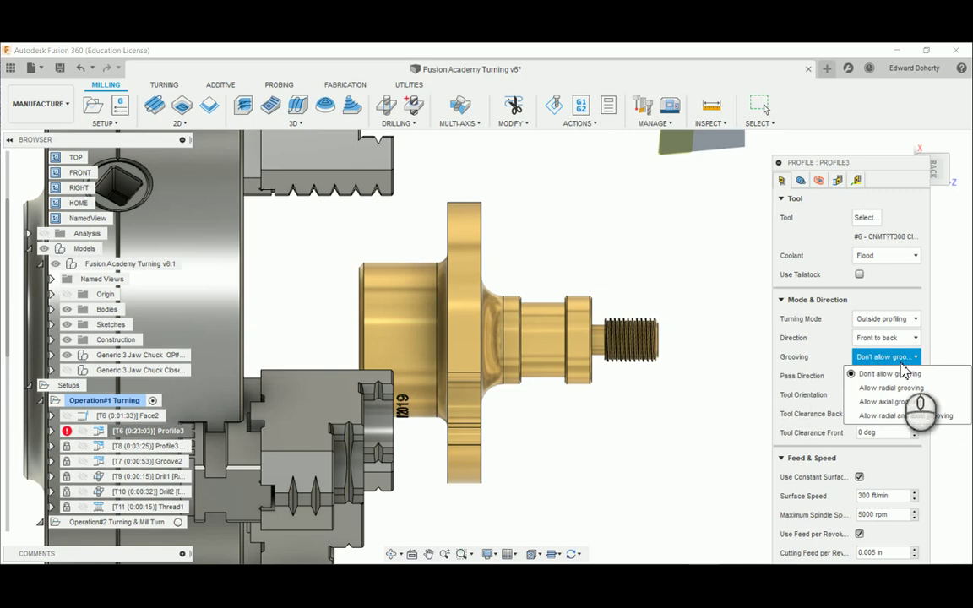
left_click(756, 266)
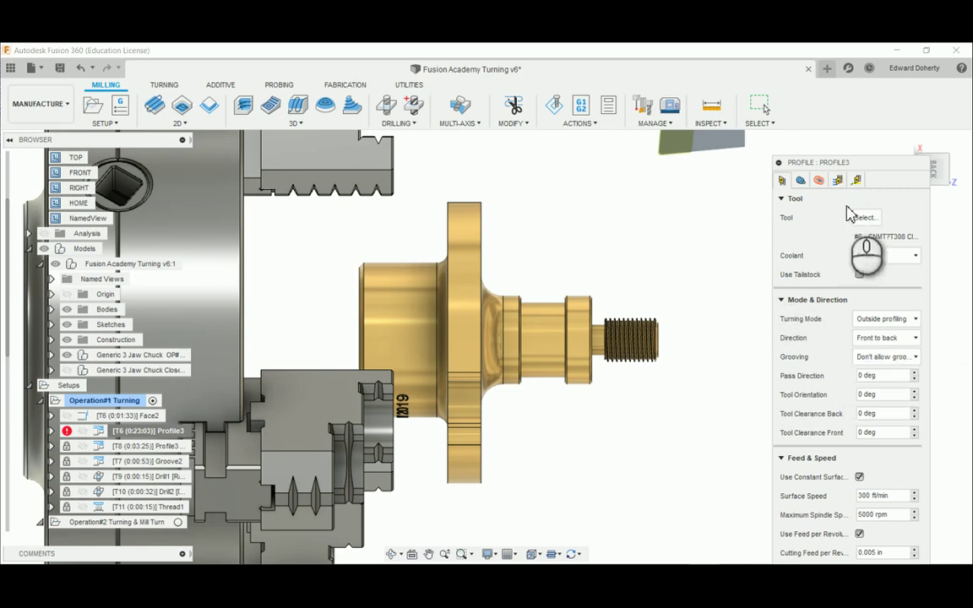
left_click(862, 161)
left_click_drag(870, 144, 872, 106)
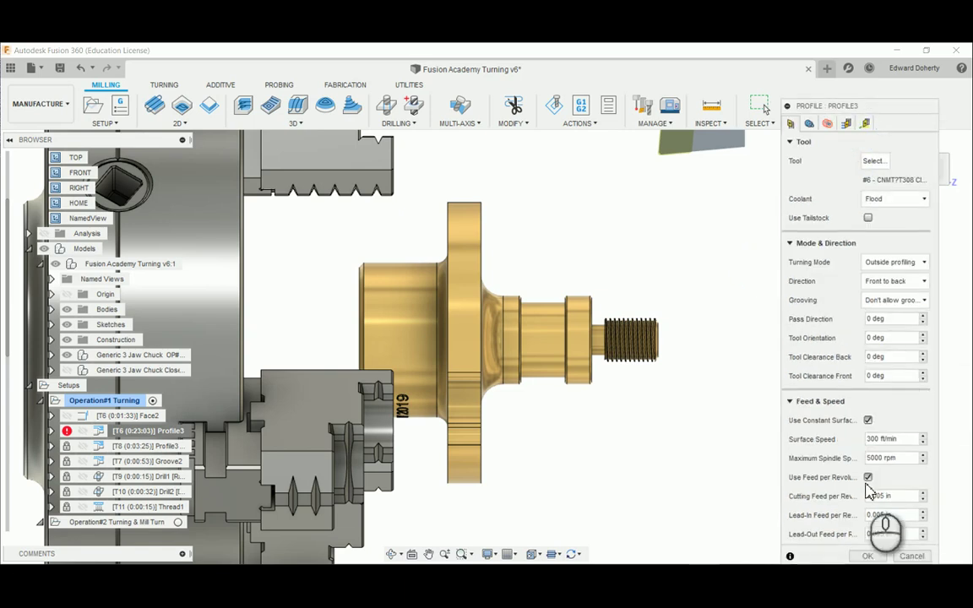
left_click(908, 557)
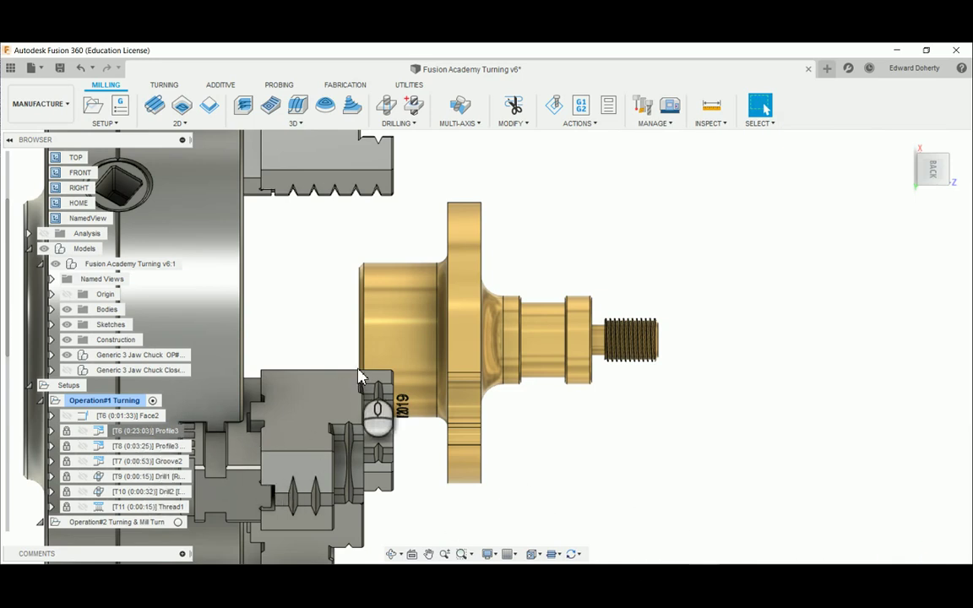
Show Generic 3 Jaw Chuck Close and hide Generic 3 Jaw Chuck OP#.
scroll(643, 421, "up", 2)
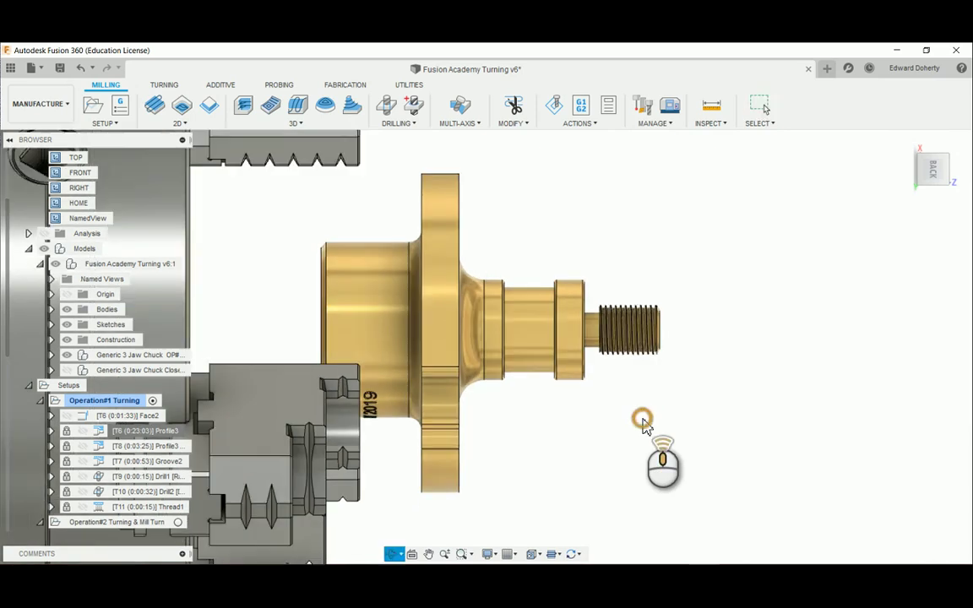
scroll(642, 422, "down", 3)
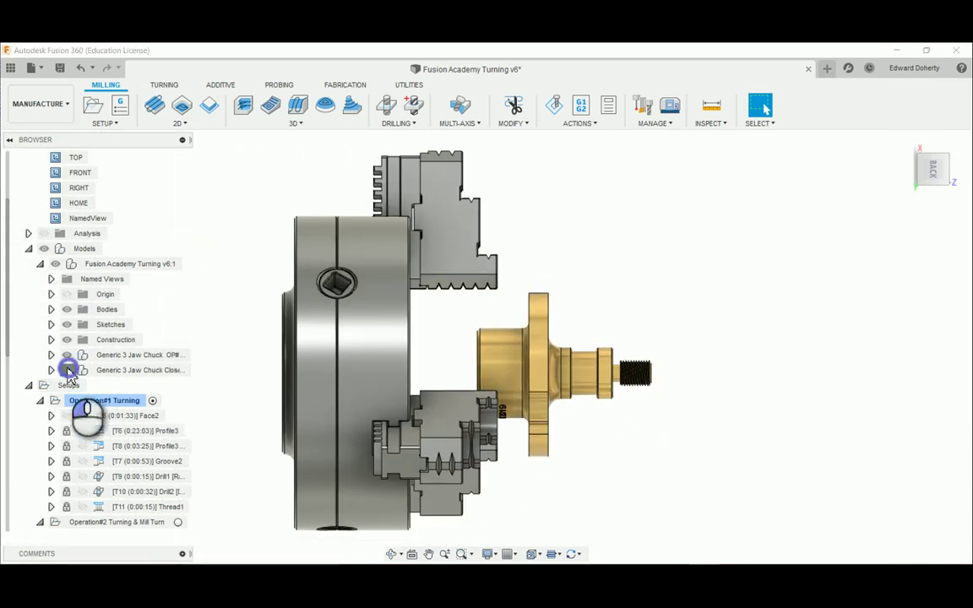
left_click(68, 370)
left_click(67, 355)
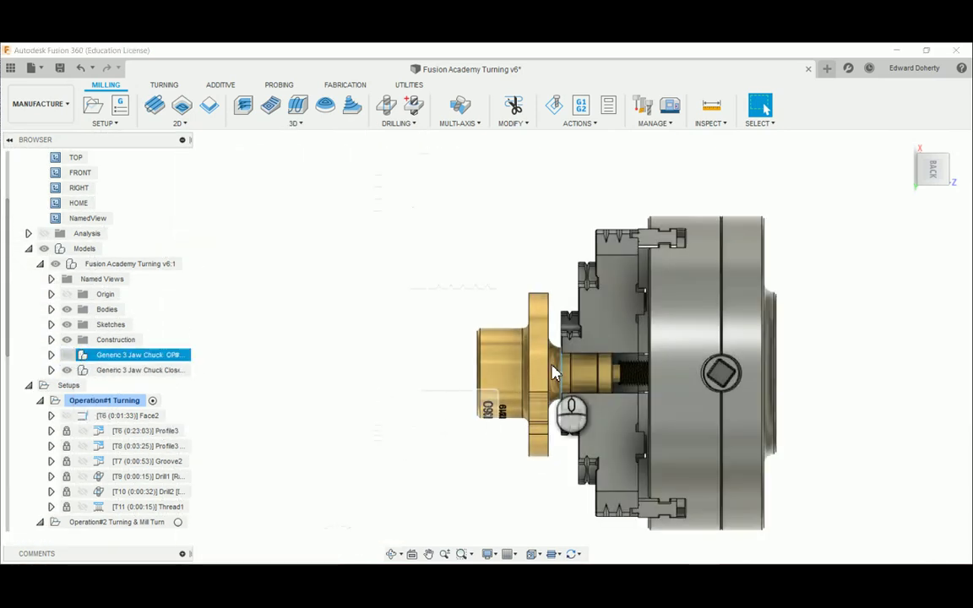
Orbit and zoom around the chuck to inspect the part's face and shoulder.
middle_click_drag(542, 376, 582, 354, "shift")
scroll(579, 393, "up", 6)
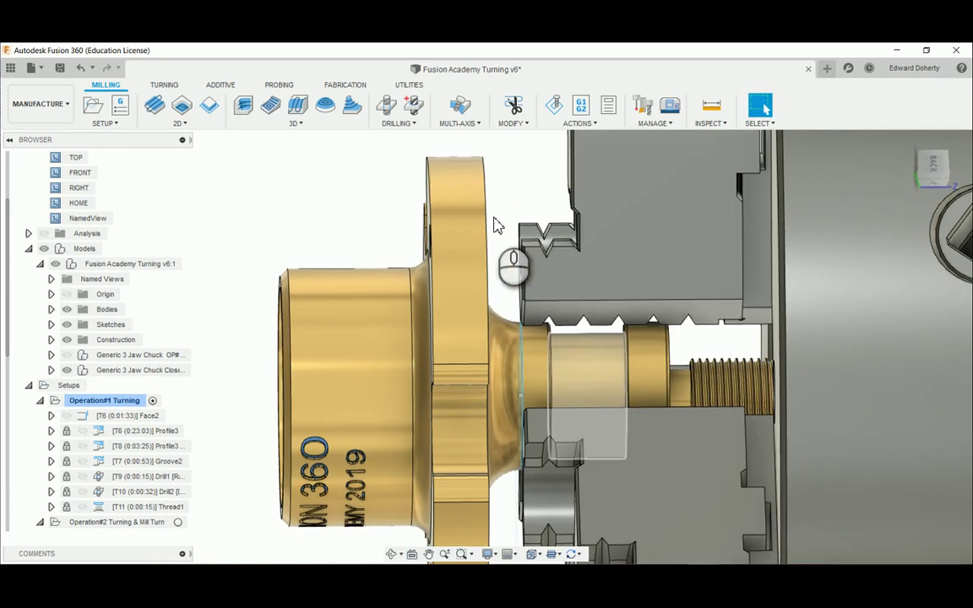
mouse_move(496, 234)
middle_mouse_down("shift")
mouse_move(533, 233)
mouse_move(481, 230)
mouse_move(501, 235)
middle_mouse_up("shift")
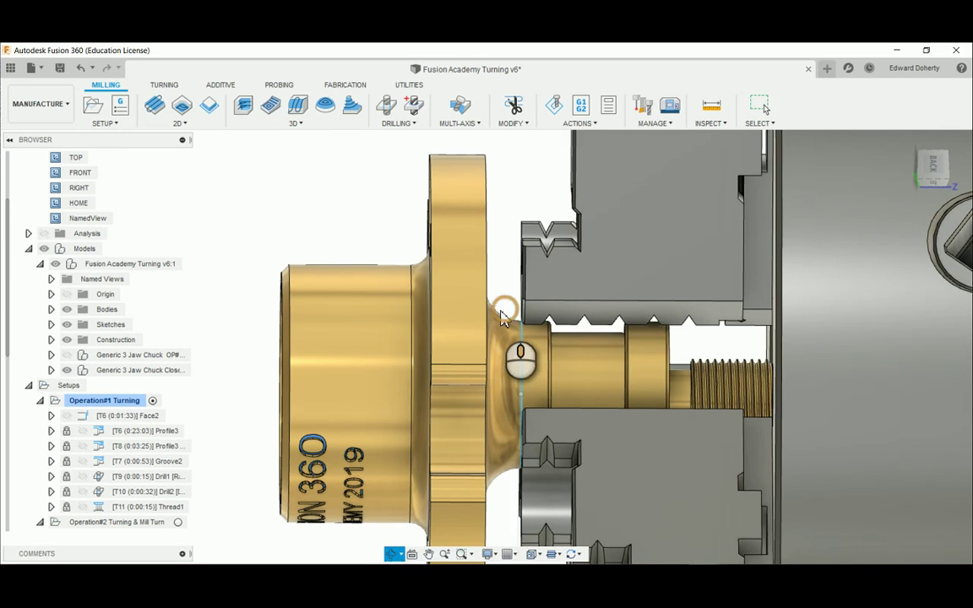
scroll(505, 322, "up", 5)
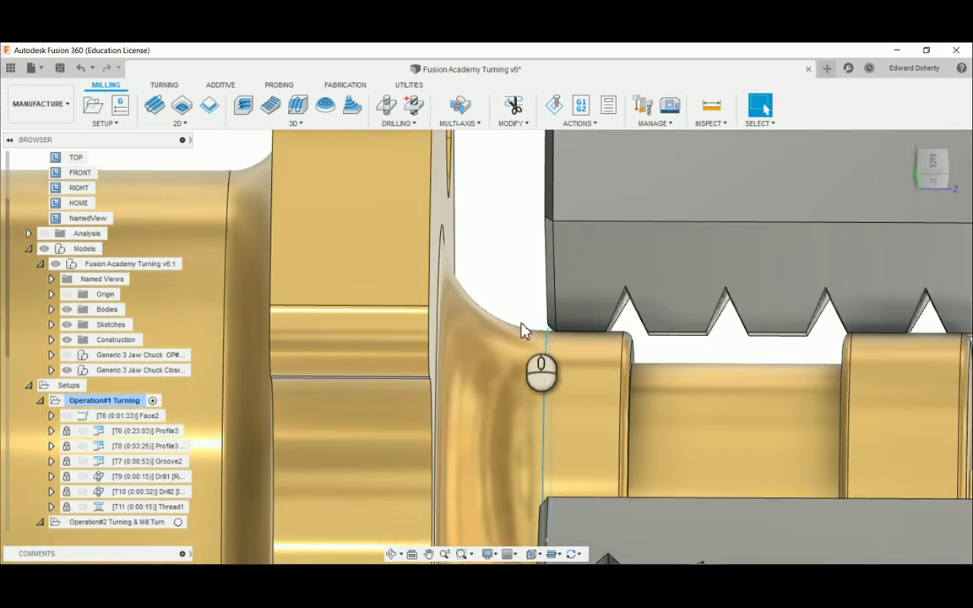
middle_click_drag(534, 328, 534, 343, "shift")
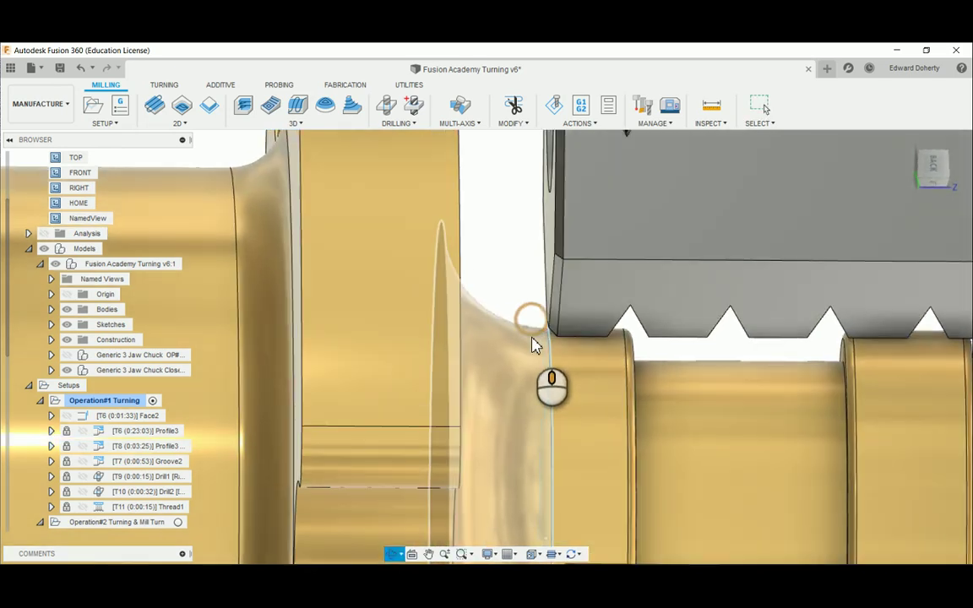
scroll(735, 381, "down", 6)
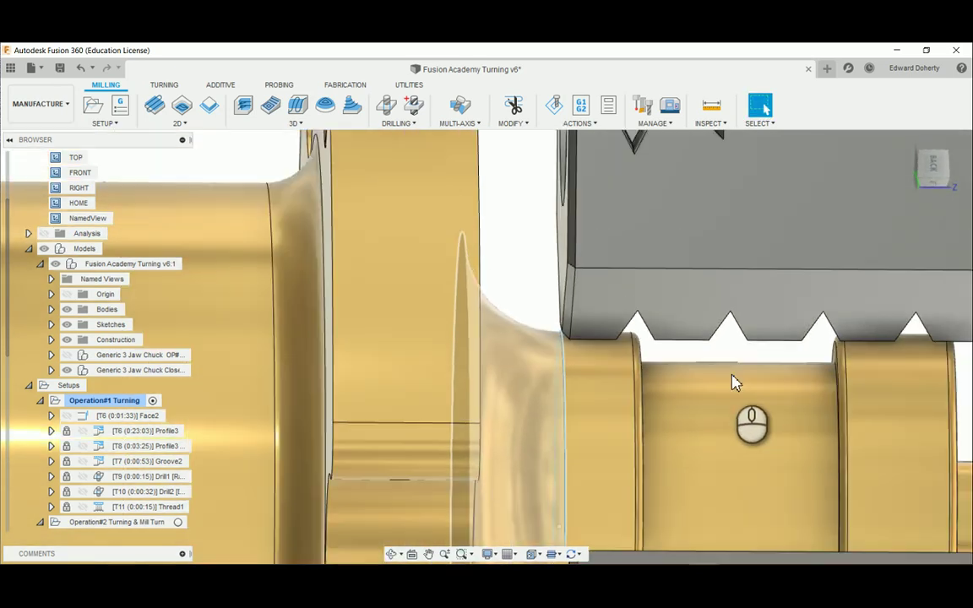
scroll(734, 382, "down", 1)
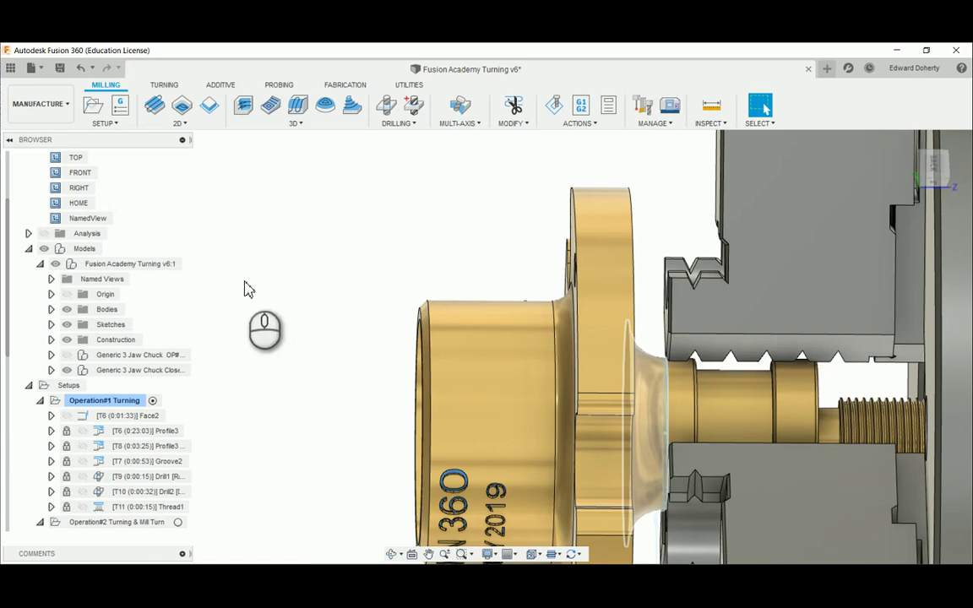
Activate the Operation#2 Turning & Mill Turn setup.
left_click(100, 399)
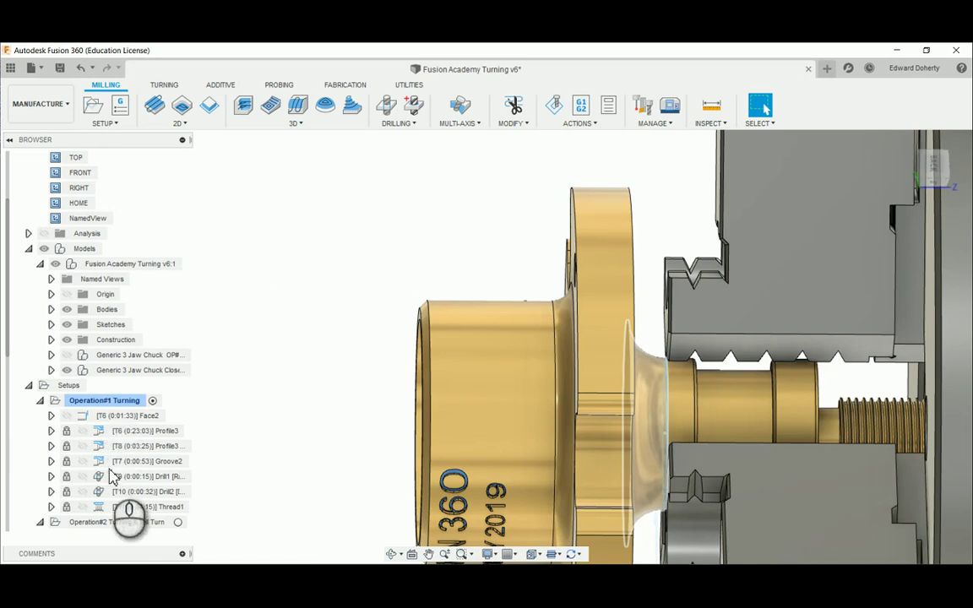
left_click(103, 521)
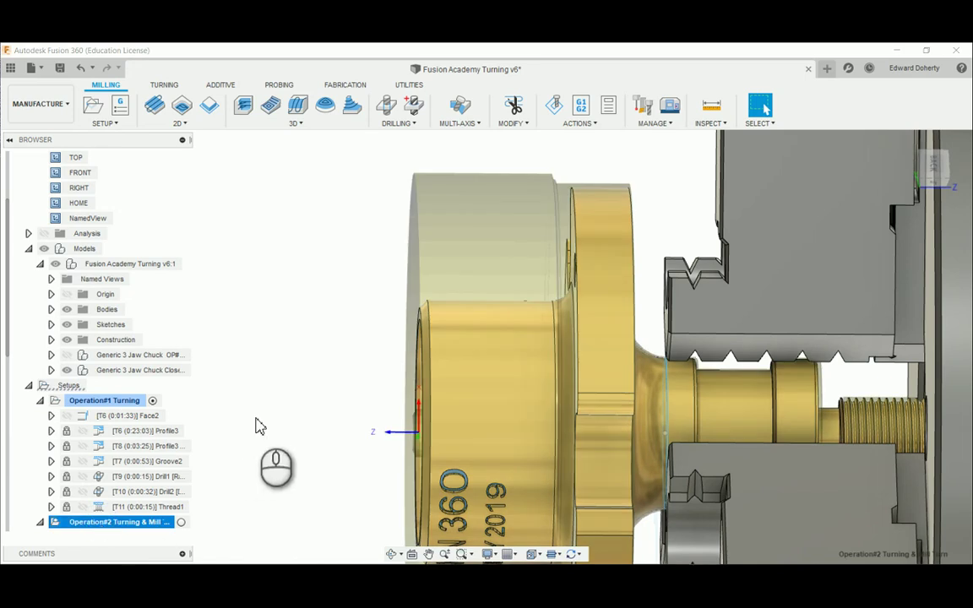
scroll(277, 379, "down", 2)
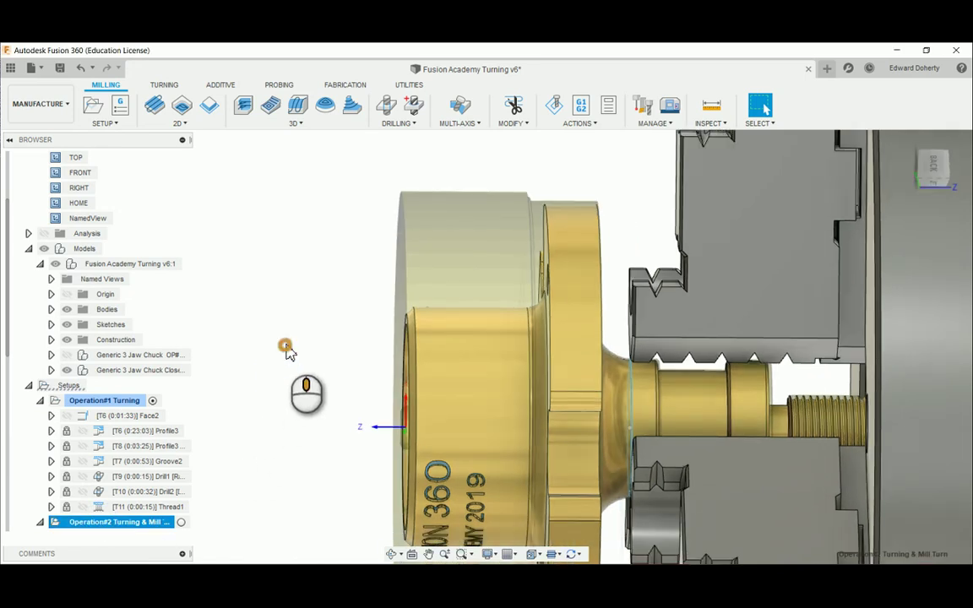
scroll(285, 346, "up", 4)
scroll(285, 346, "down", 3)
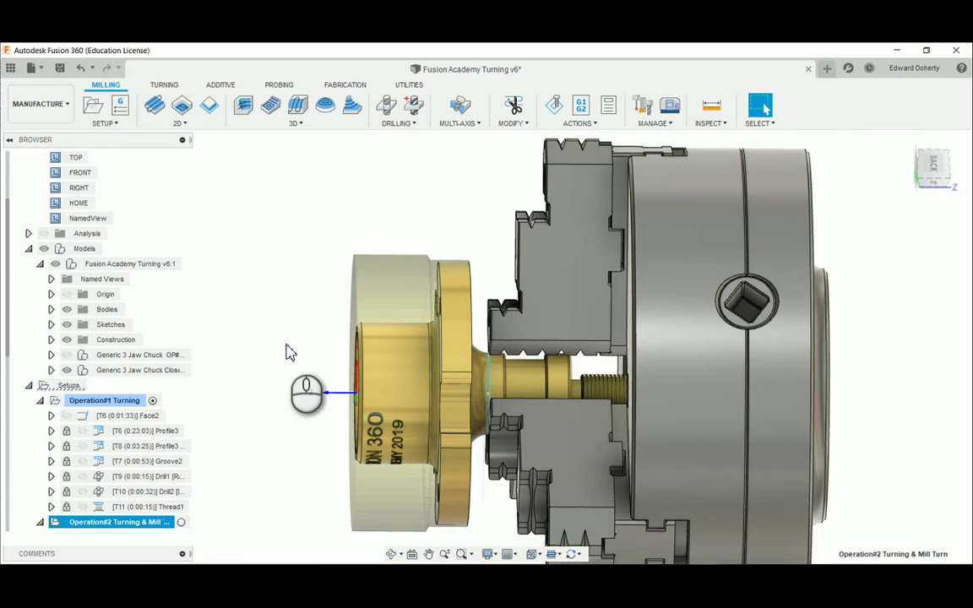
Hide the second chuck and part bodies to view Operation#2's stock from the back.
left_click(66, 370)
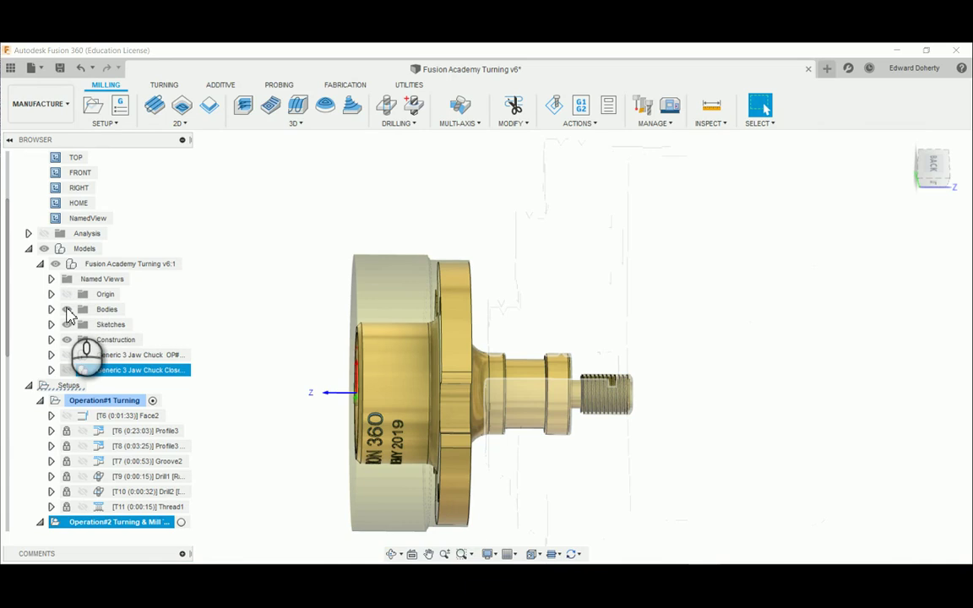
left_click(66, 310)
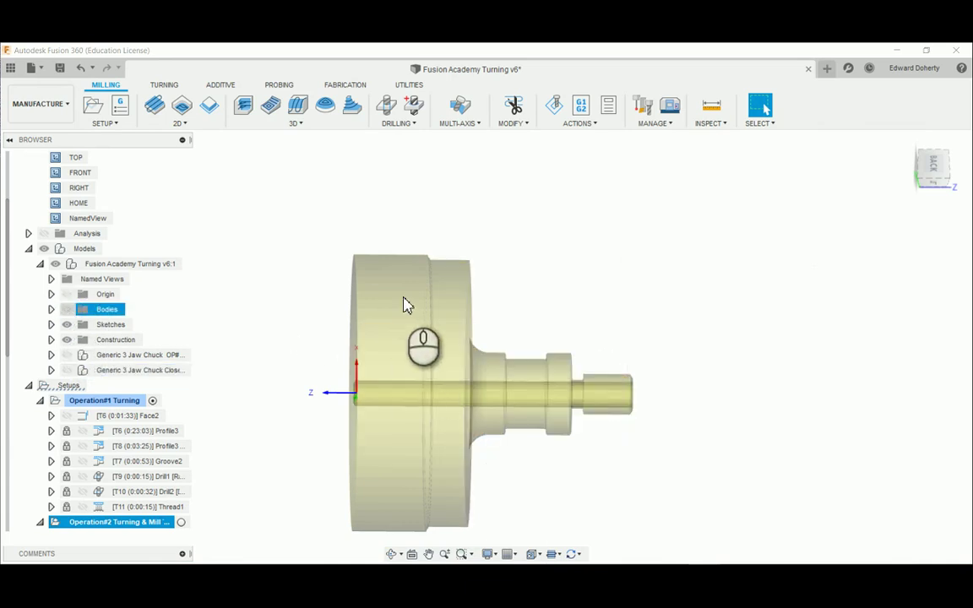
mouse_move(421, 376)
middle_mouse_down("shift")
mouse_move(486, 385)
mouse_move(510, 377)
mouse_move(413, 377)
middle_mouse_up("shift")
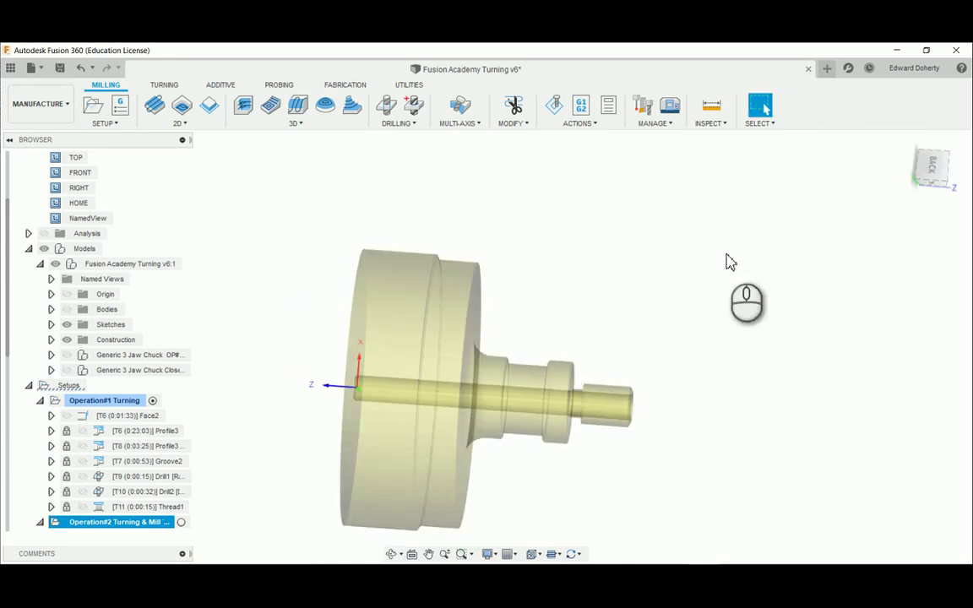
left_click(933, 169)
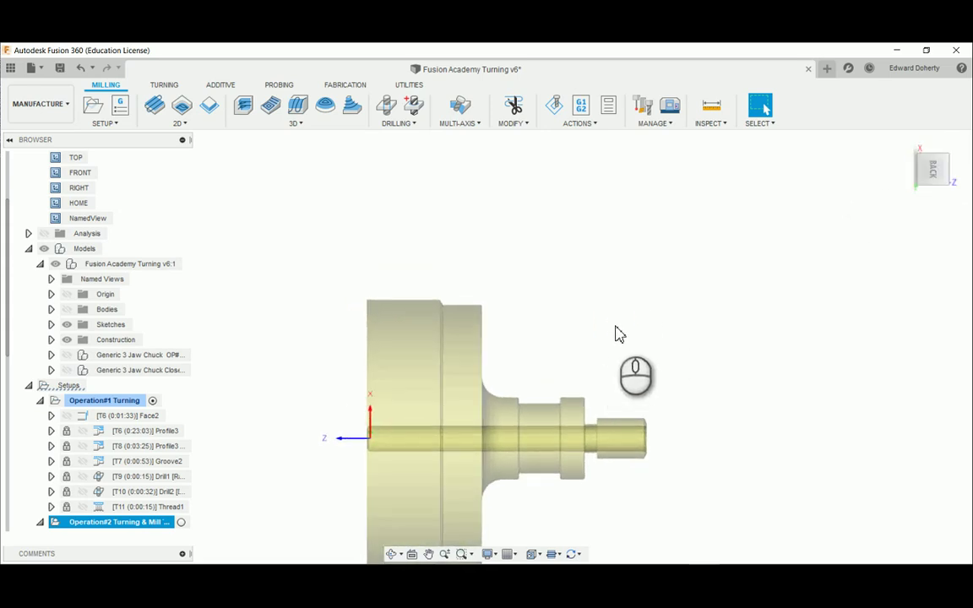
Show the second chuck again, compare Operation#1's stock, then reactivate Operation#2.
left_click(69, 372)
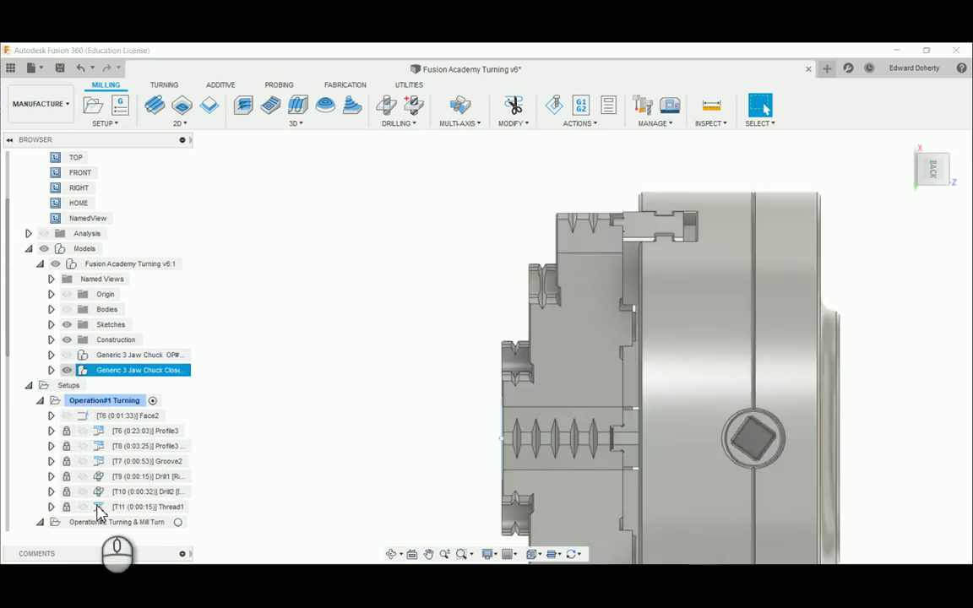
left_click(87, 403)
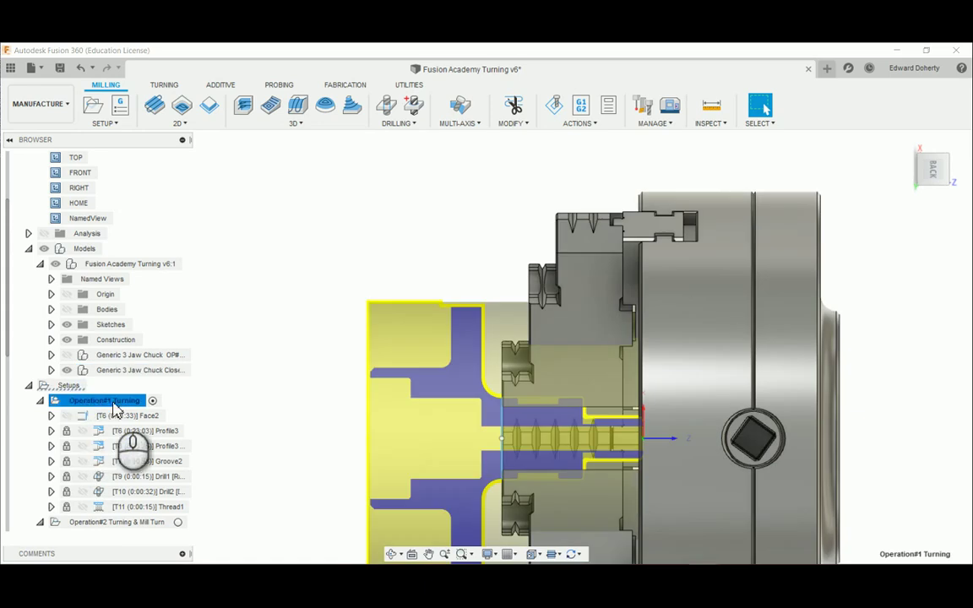
left_click(586, 306)
middle_click(270, 379)
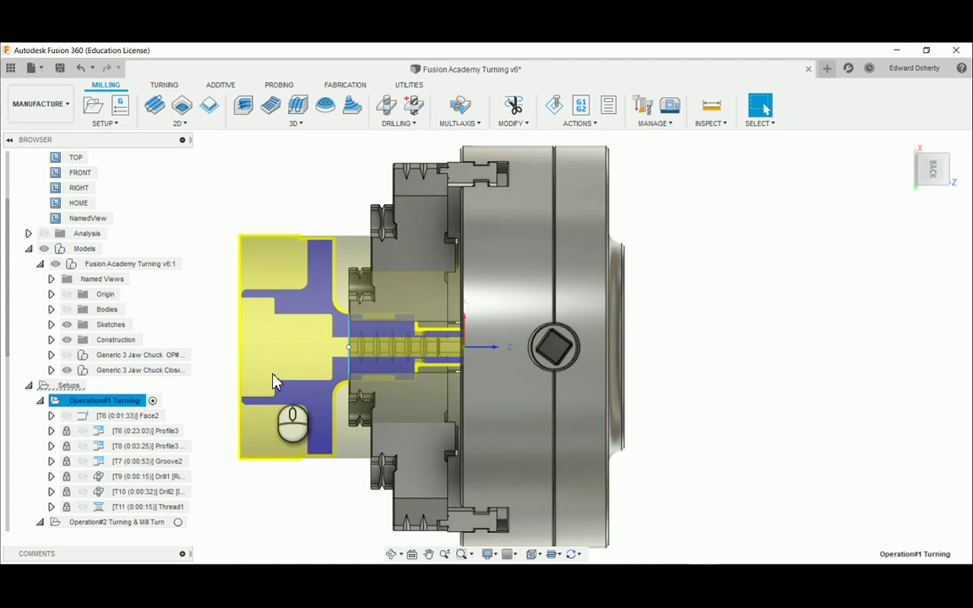
scroll(272, 382, "down", 5)
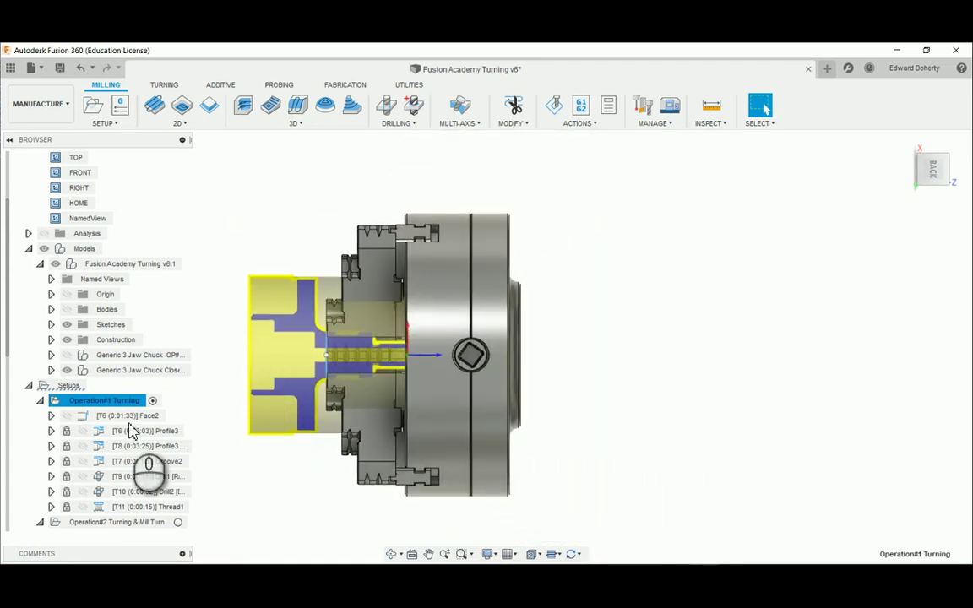
left_click(99, 524)
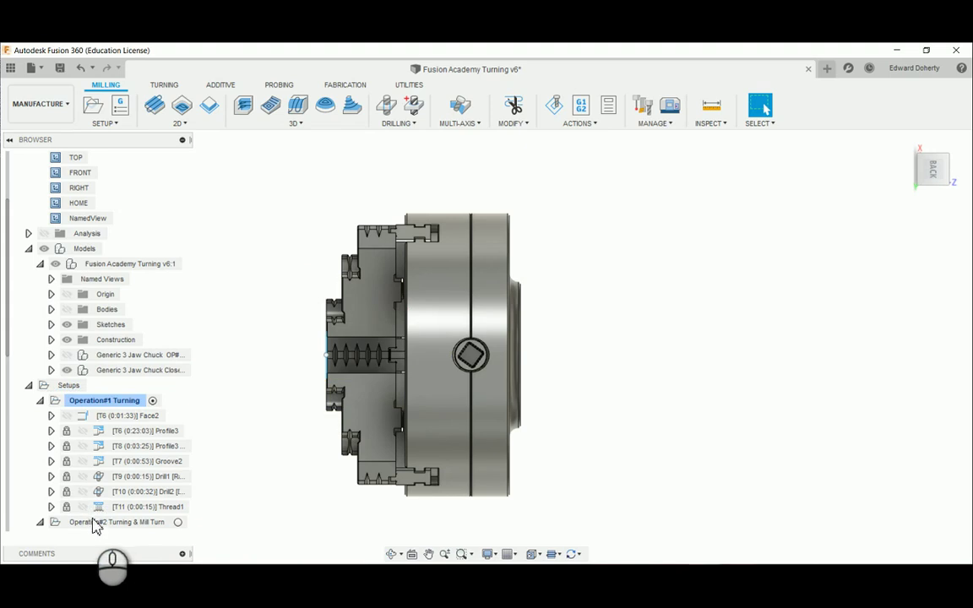
left_click(93, 524)
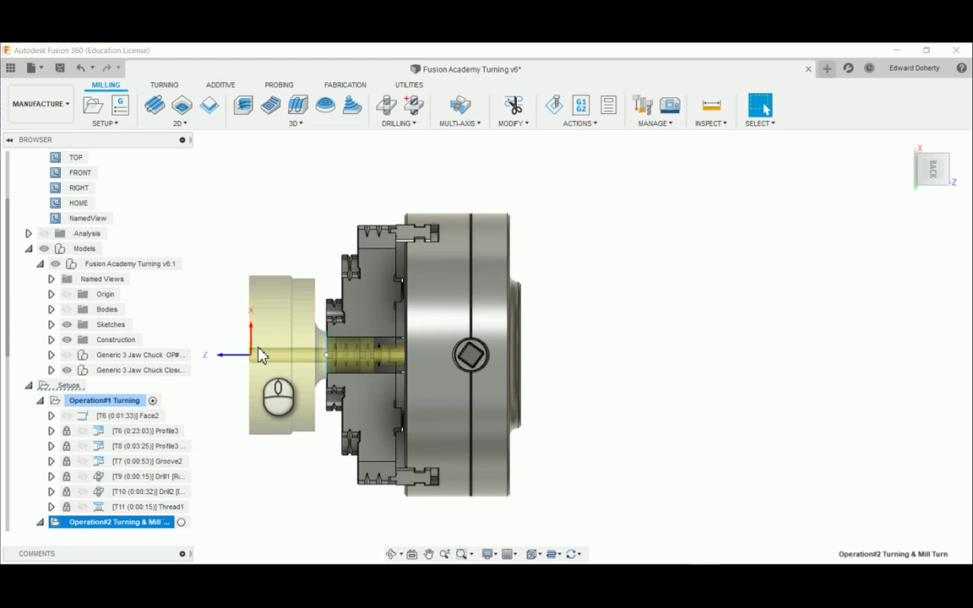
middle_click_drag(258, 355, 461, 404, "shift")
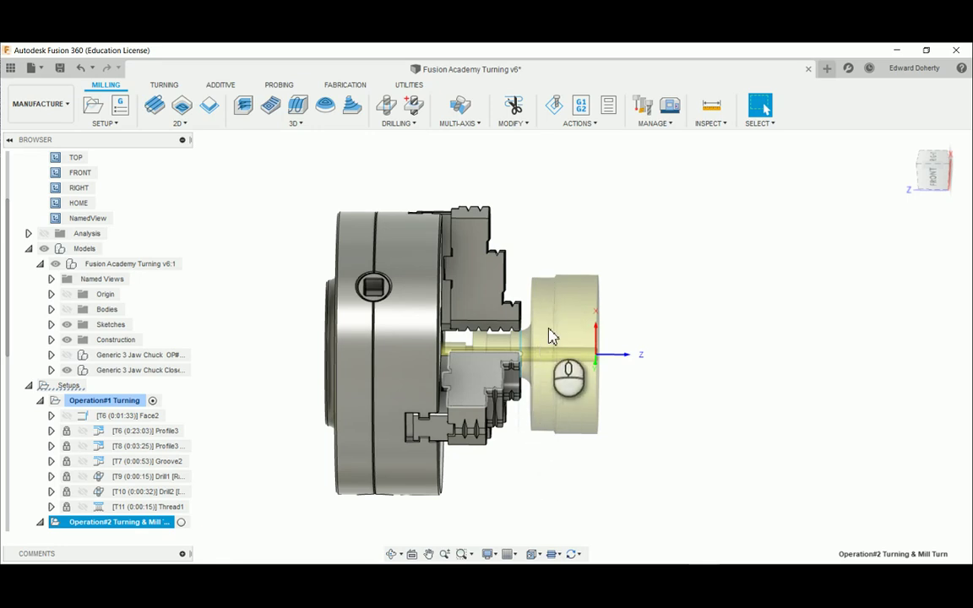
middle_click_drag(549, 332, 537, 291, "shift")
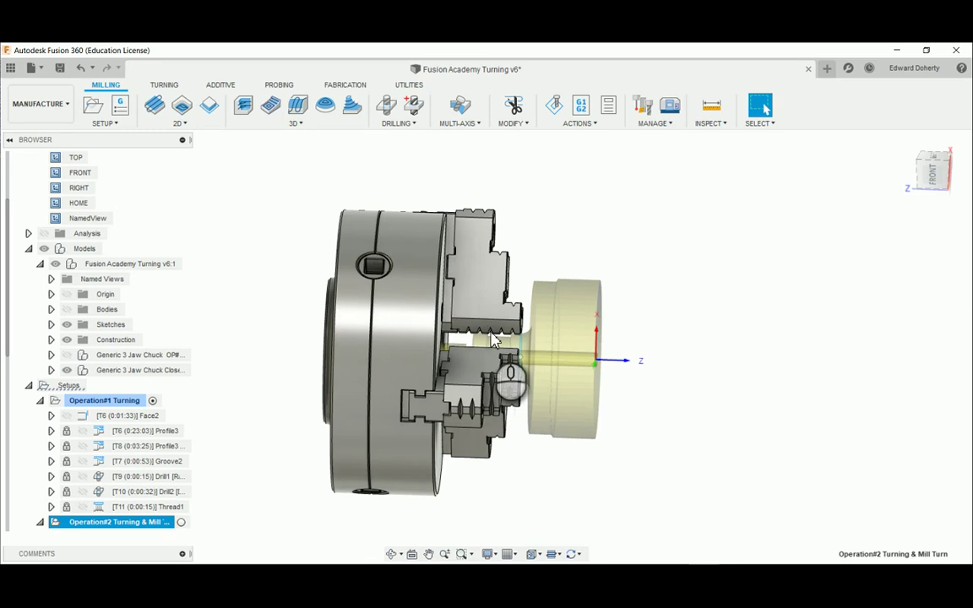
middle_click_drag(477, 246, 497, 294, "shift")
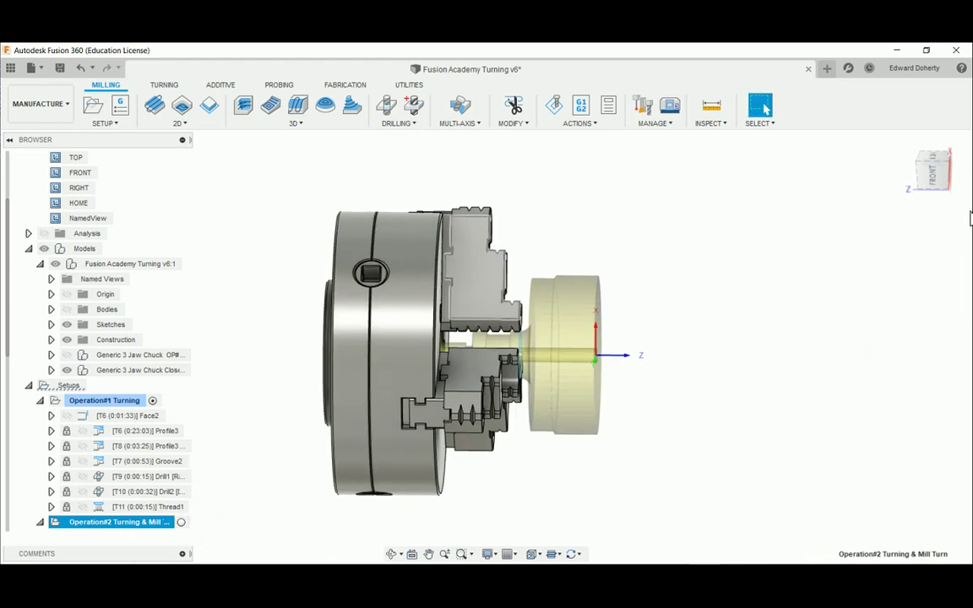
middle_click_drag(572, 322, 549, 310, "shift")
Snap to the FRONT view and start simulating Operation#2 Turning & Mill Turn.
left_click(933, 173)
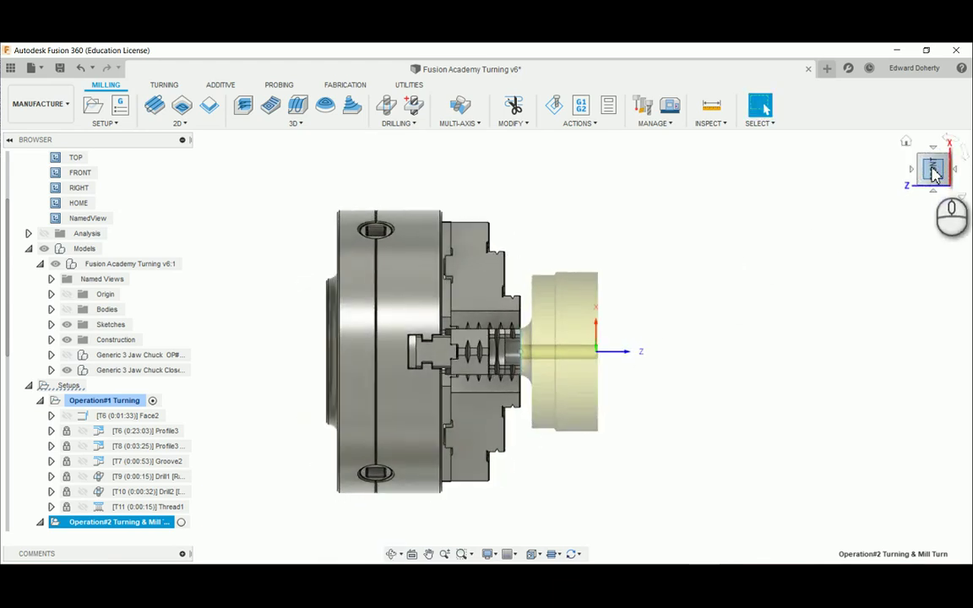
right_click(107, 524)
left_click(147, 268)
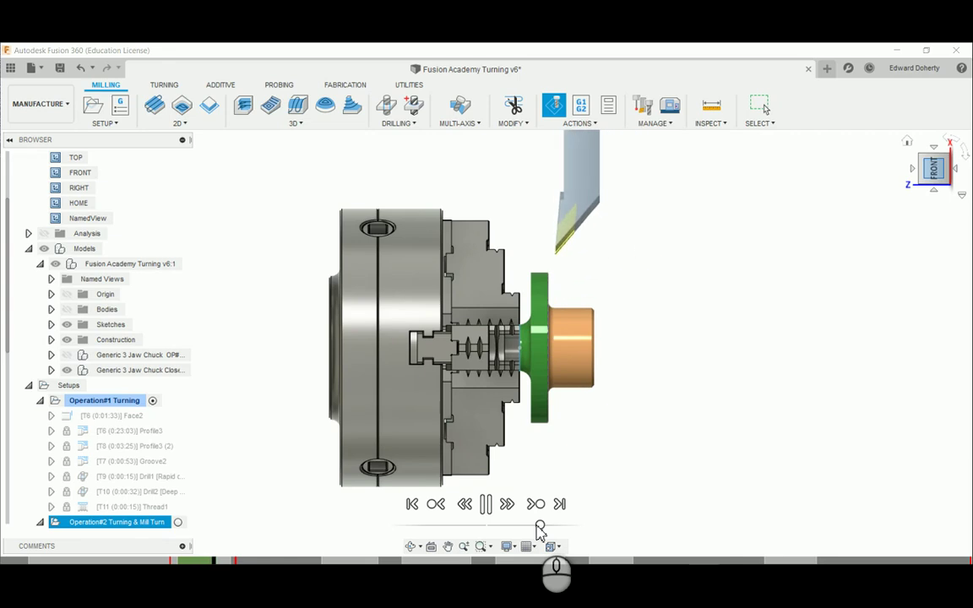
Zoom in at an angle and pause the simulation with the milling tool near the flange.
middle_click_drag(600, 464, 586, 398, "shift")
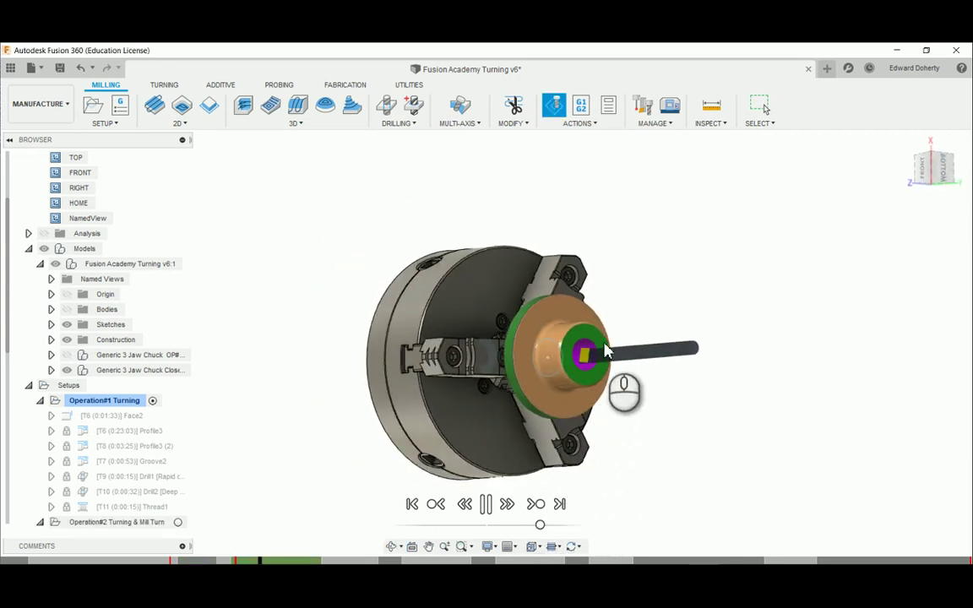
scroll(602, 393, "up", 6)
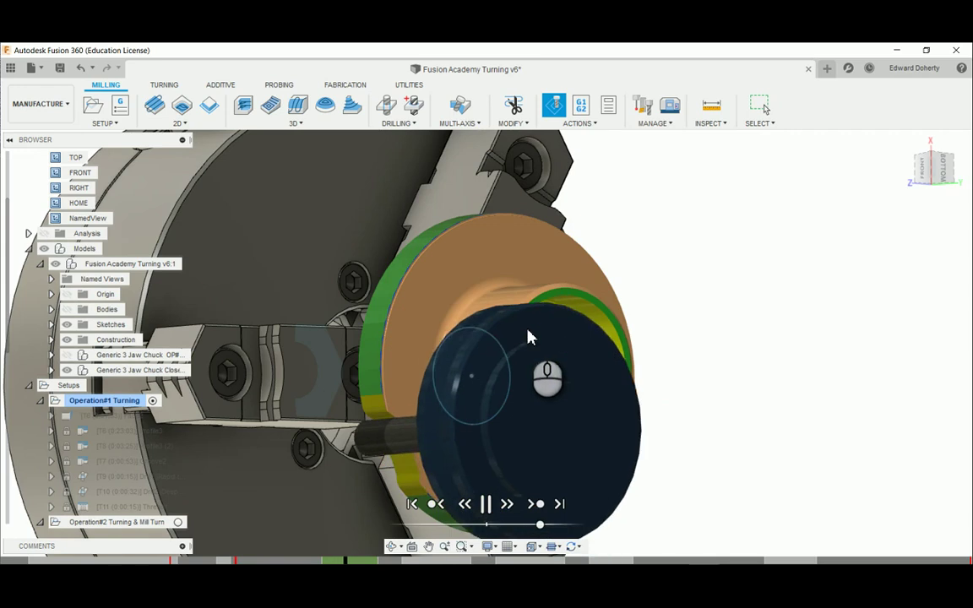
left_click(487, 503)
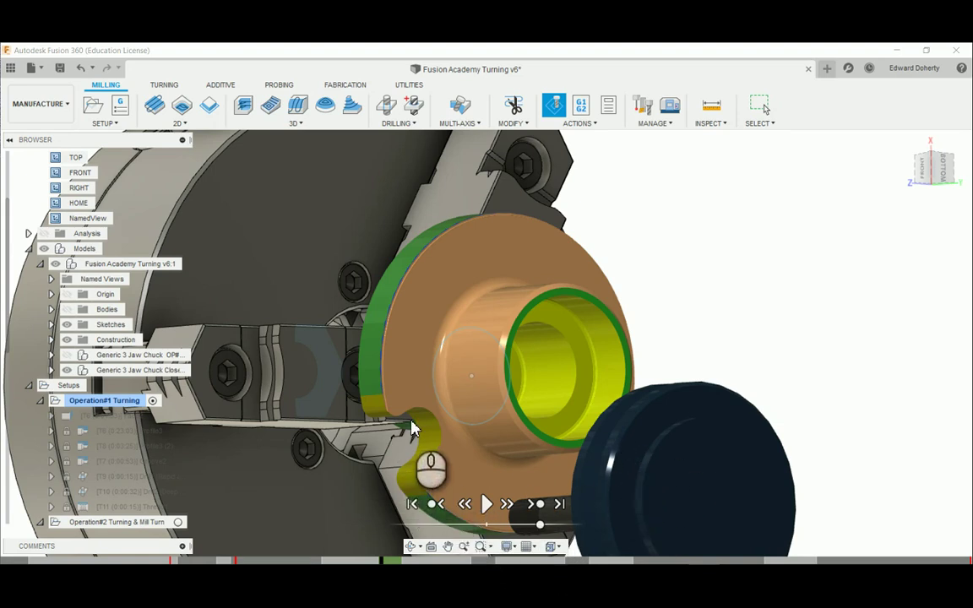
middle_click_drag(443, 423, 369, 341, "shift")
View down into the yellow cup, then resume and pause at the tool change.
scroll(369, 343, "down", 5)
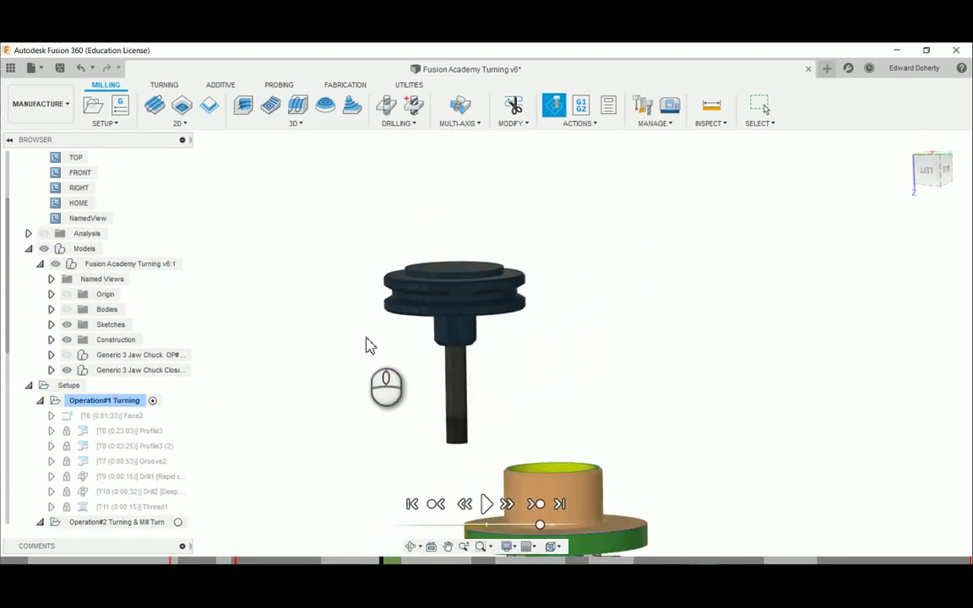
scroll(369, 343, "down", 3)
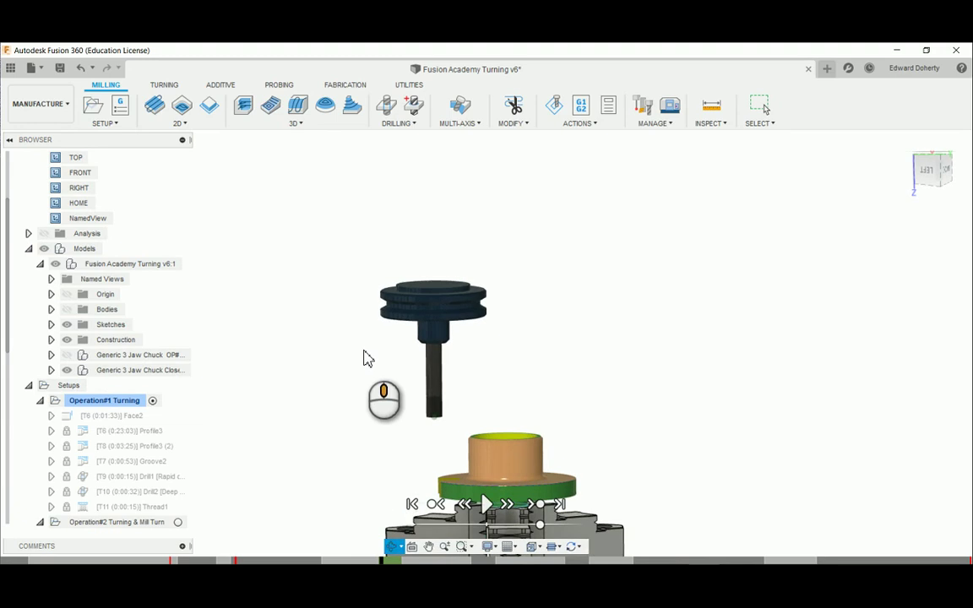
scroll(467, 457, "up", 3)
scroll(468, 455, "up", 2)
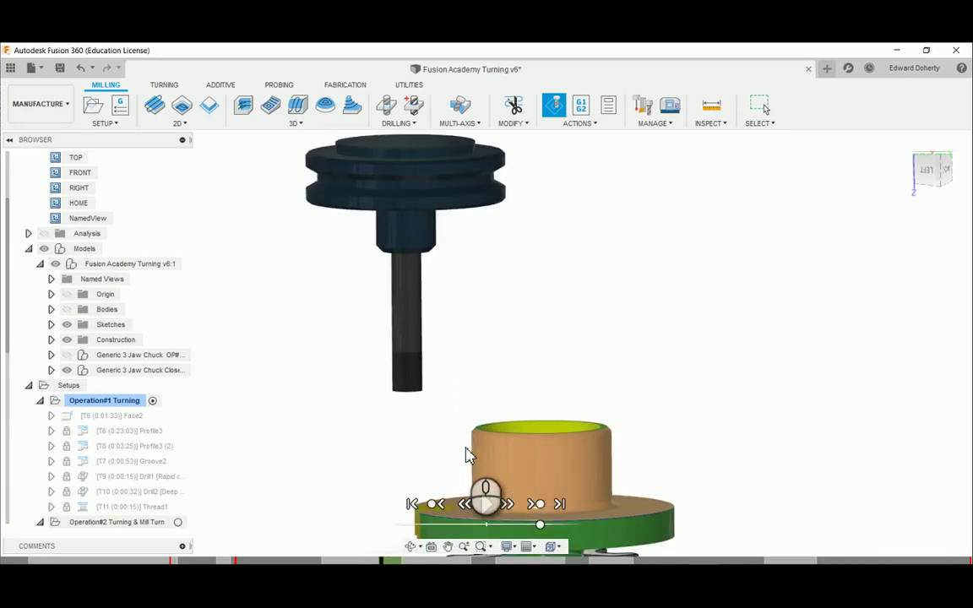
mouse_move(469, 454)
middle_mouse_down("shift")
mouse_move(468, 553)
mouse_move(481, 541)
mouse_move(570, 543)
mouse_move(454, 505)
mouse_move(471, 438)
middle_mouse_up("shift")
scroll(463, 452, "up", 1)
scroll(463, 454, "down", 3)
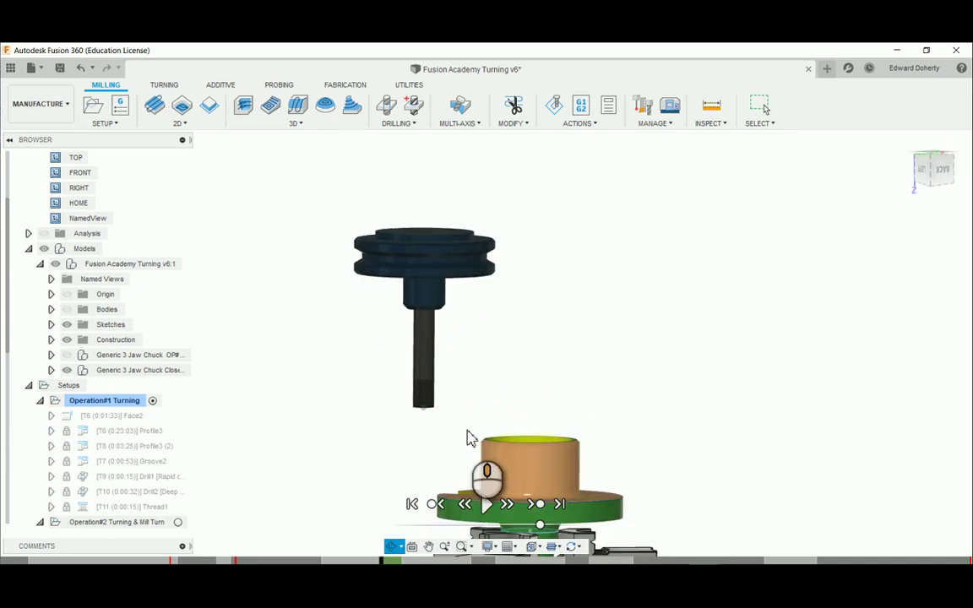
left_click(486, 503)
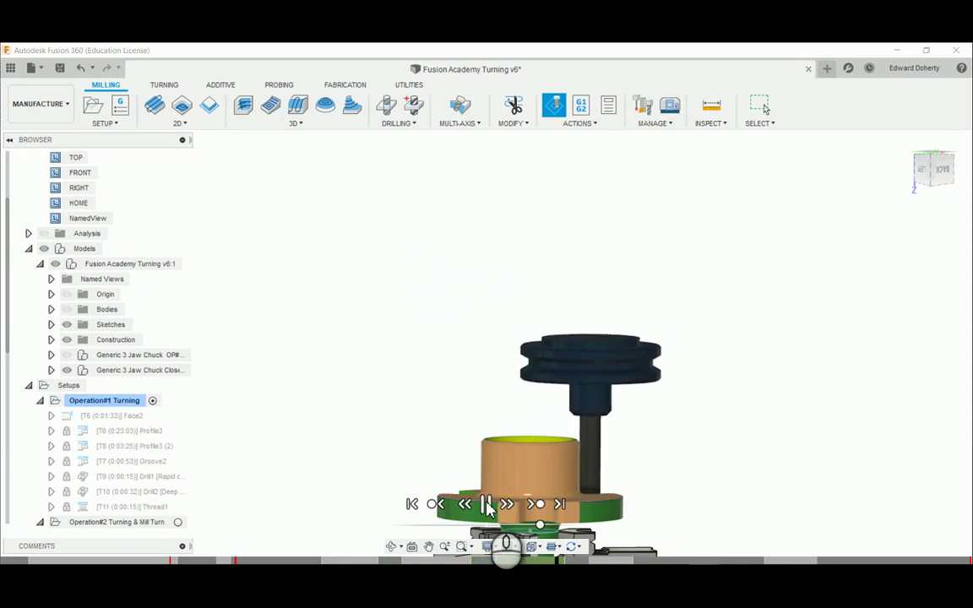
left_click(487, 504)
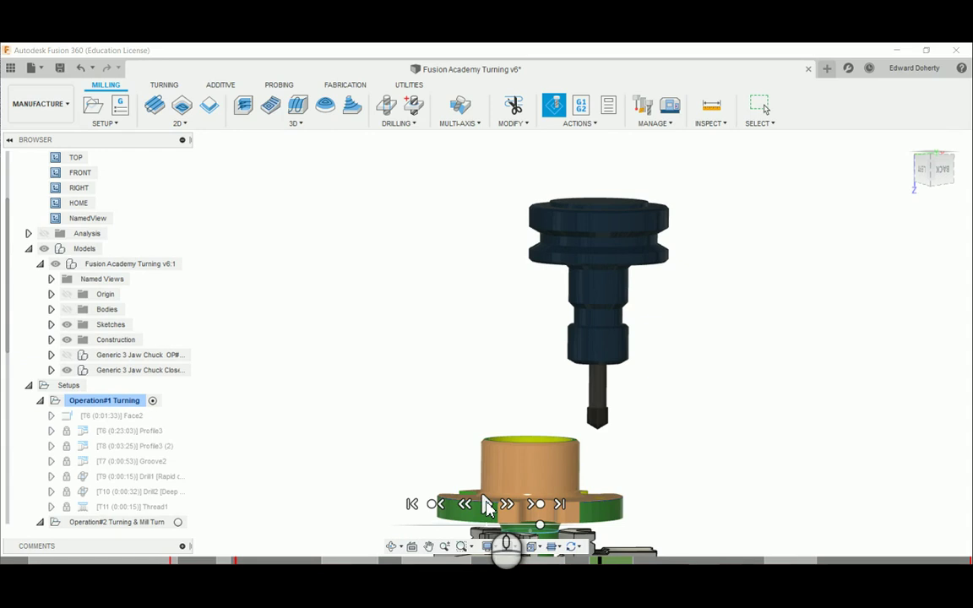
Continue until the flange holes are drilled, pausing with the tool at the bore rim.
left_click(488, 504)
middle_click_drag(430, 441, 409, 490, "shift")
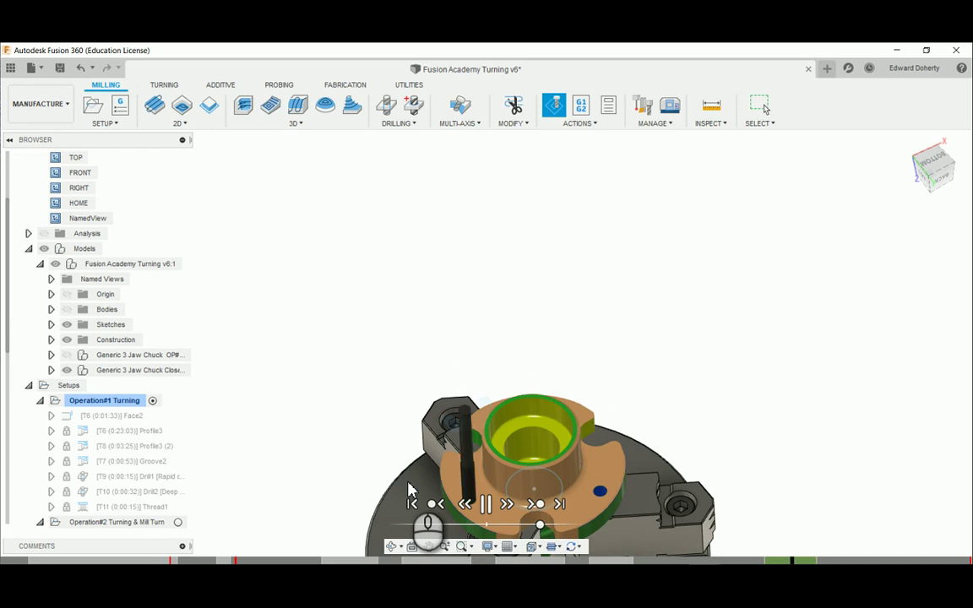
left_click(382, 433)
left_click(486, 504)
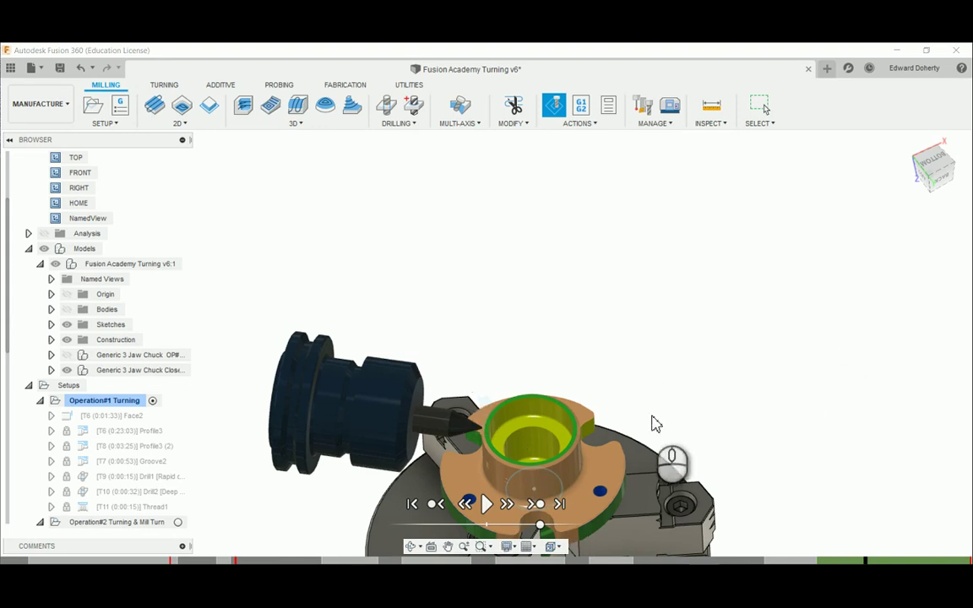
Restore the saved NamedView side view, then briefly show and re-hide the jaw chuck model.
scroll(124, 243, "up", 1)
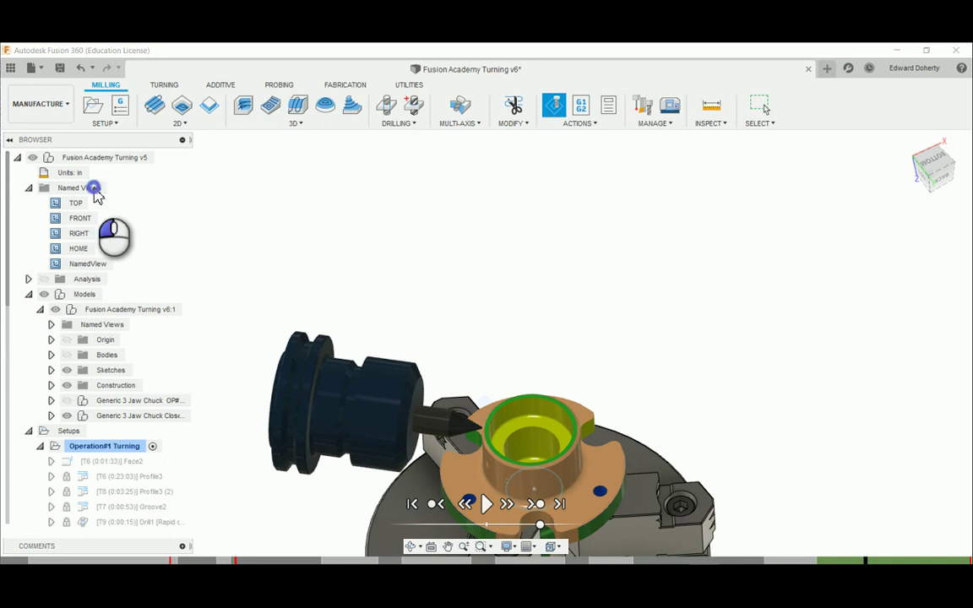
double_click(97, 264)
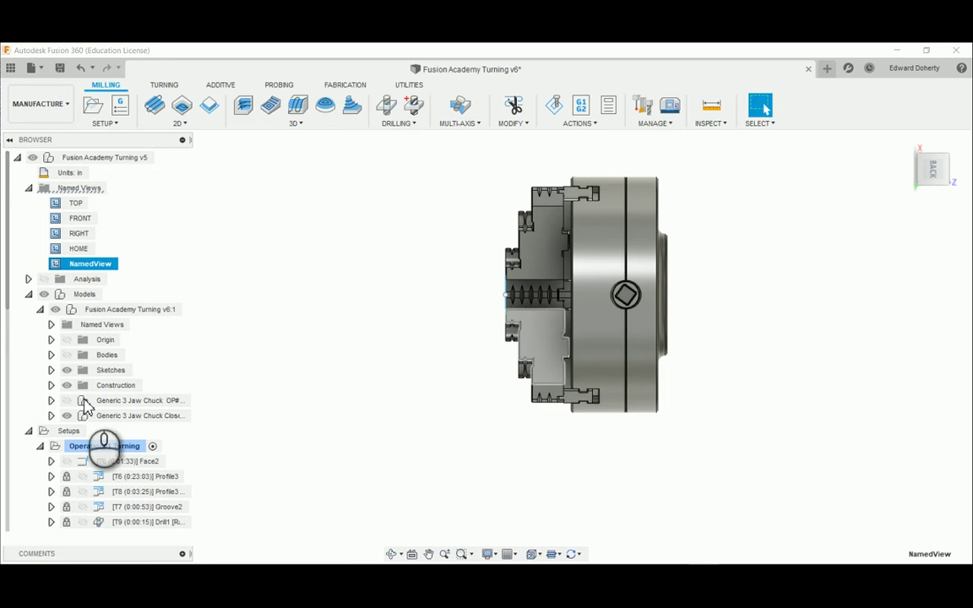
left_click(67, 400)
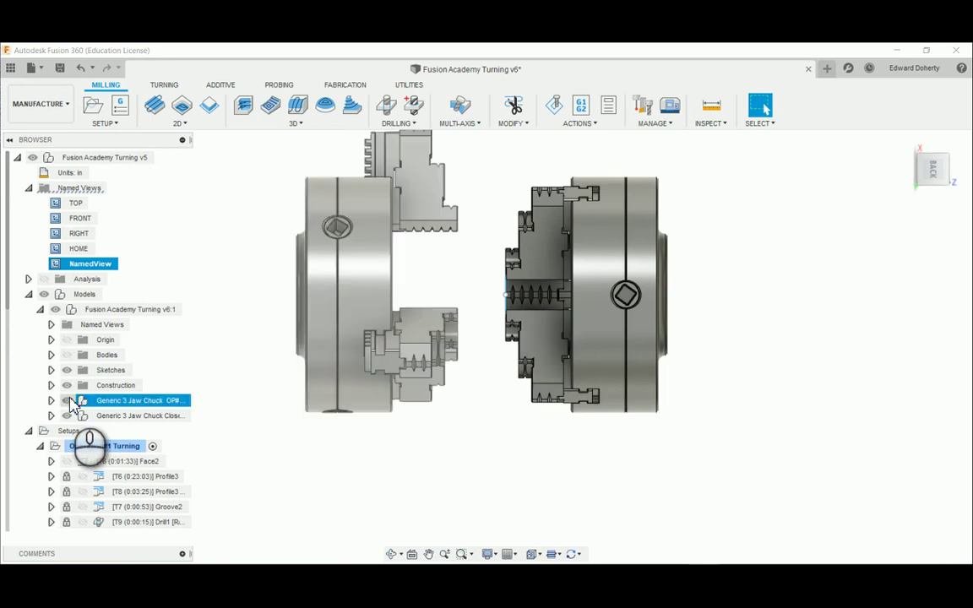
left_click(67, 402)
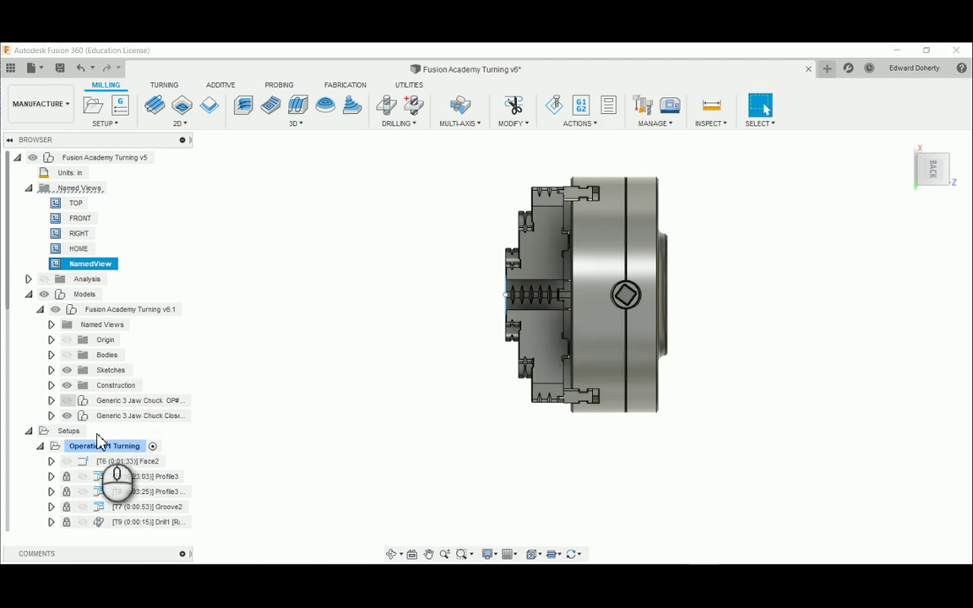
Activate the Operation#2 Turning & Mill Turn setup and simulate its toolpaths.
left_click(39, 447)
left_click(91, 462)
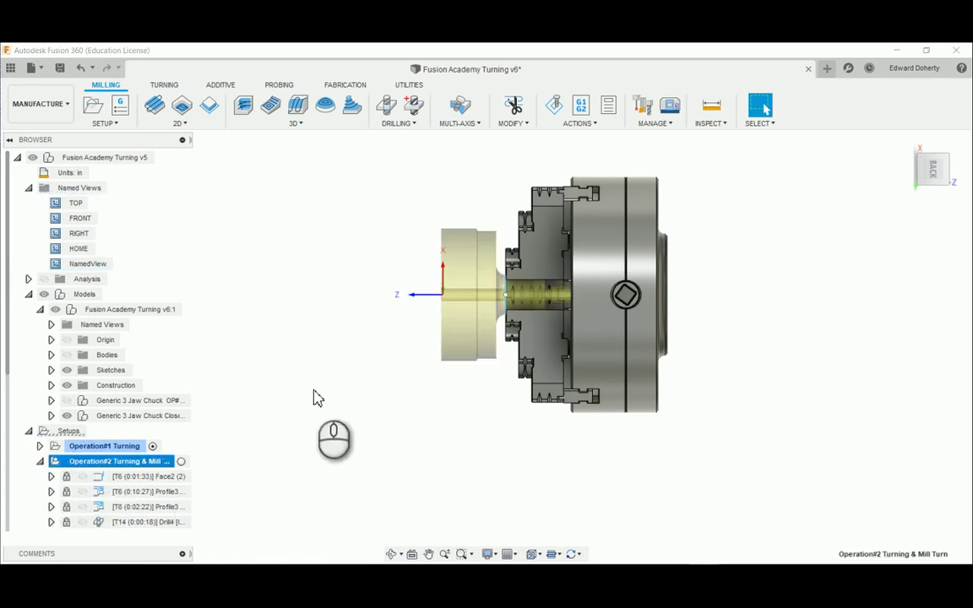
right_click(142, 470)
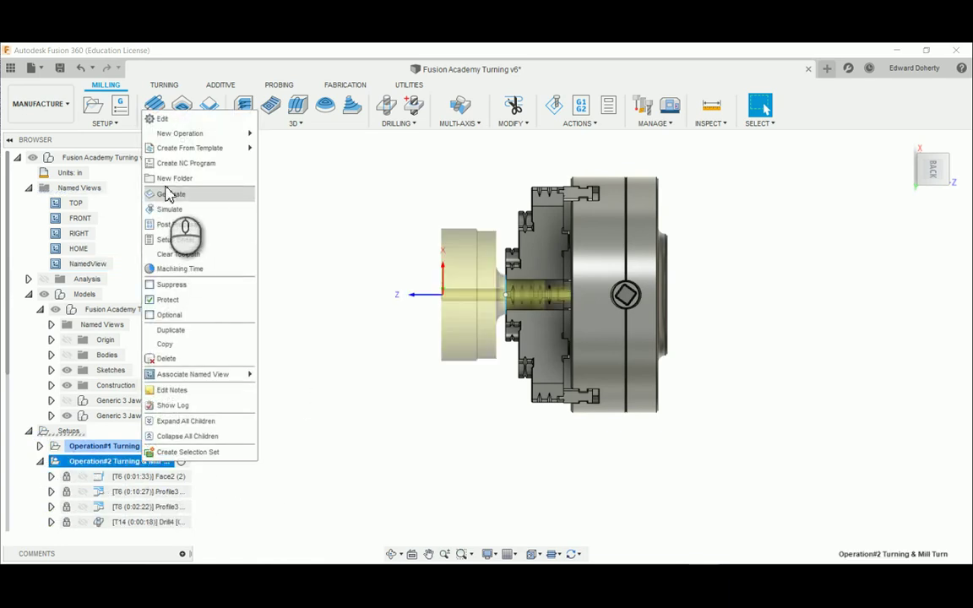
left_click(170, 211)
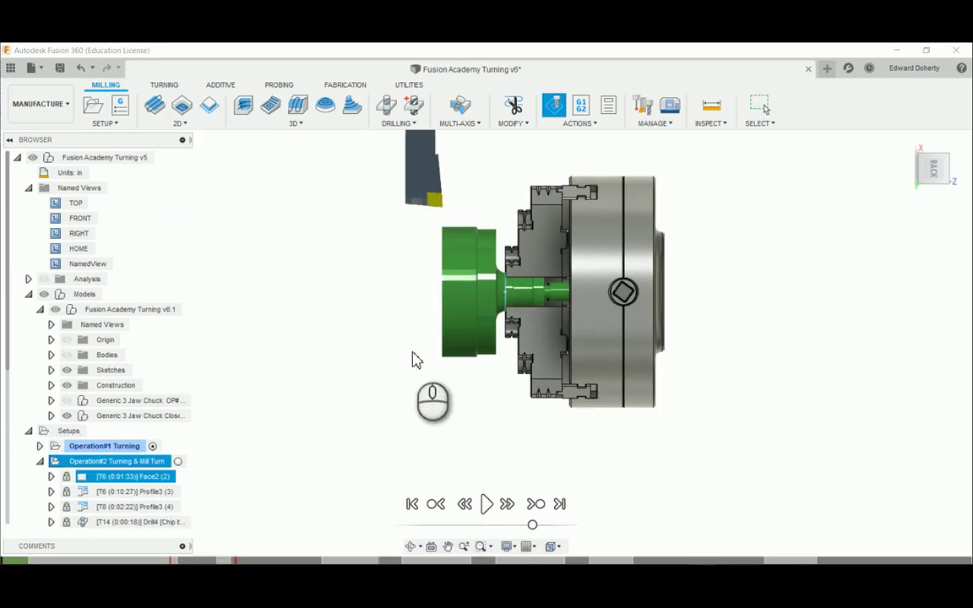
Zoom in, start the simulation playback and orbit to an angled view of part and chuck.
scroll(436, 294, "up", 4)
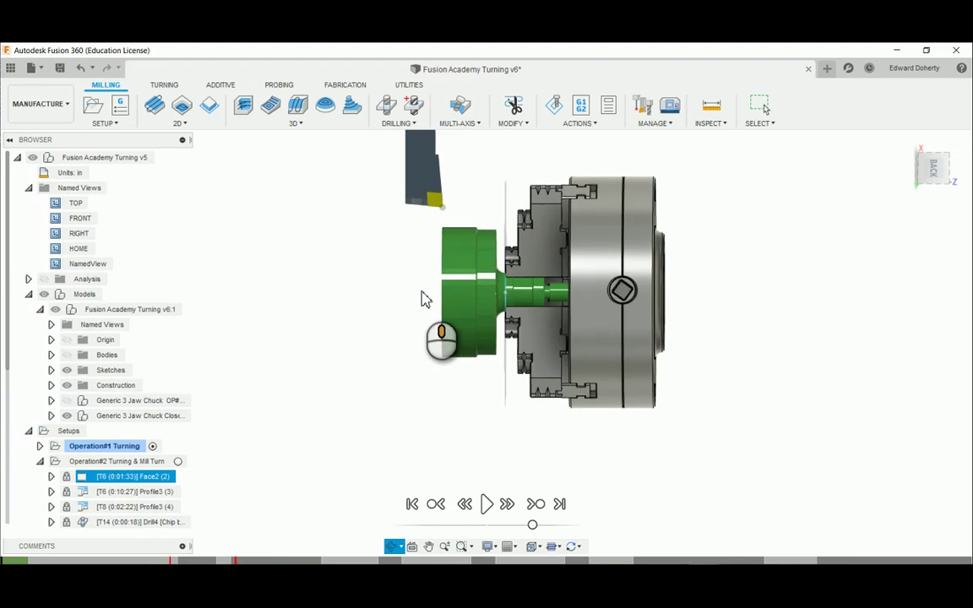
scroll(427, 293, "up", 2)
scroll(426, 293, "down", 1)
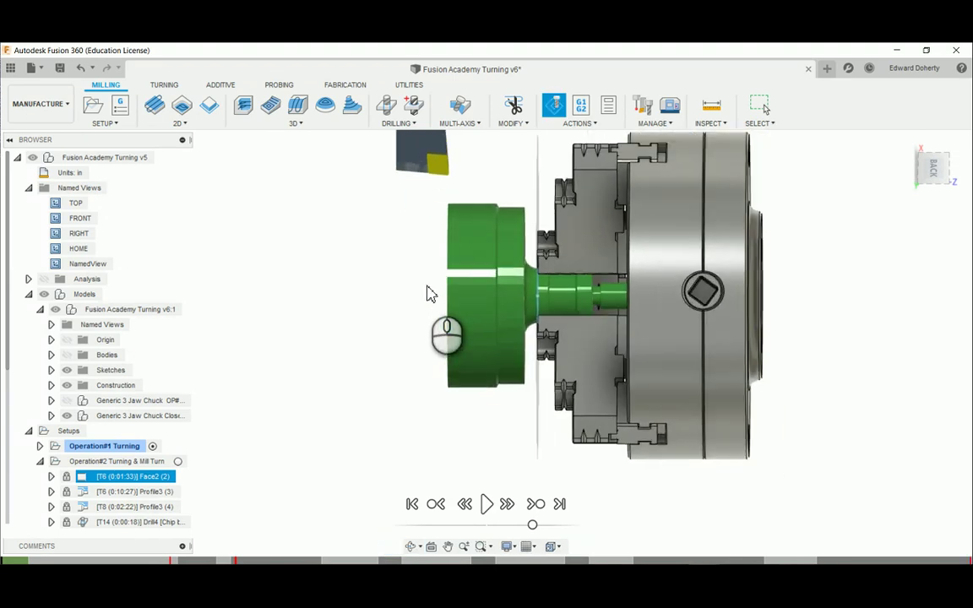
left_click(488, 504)
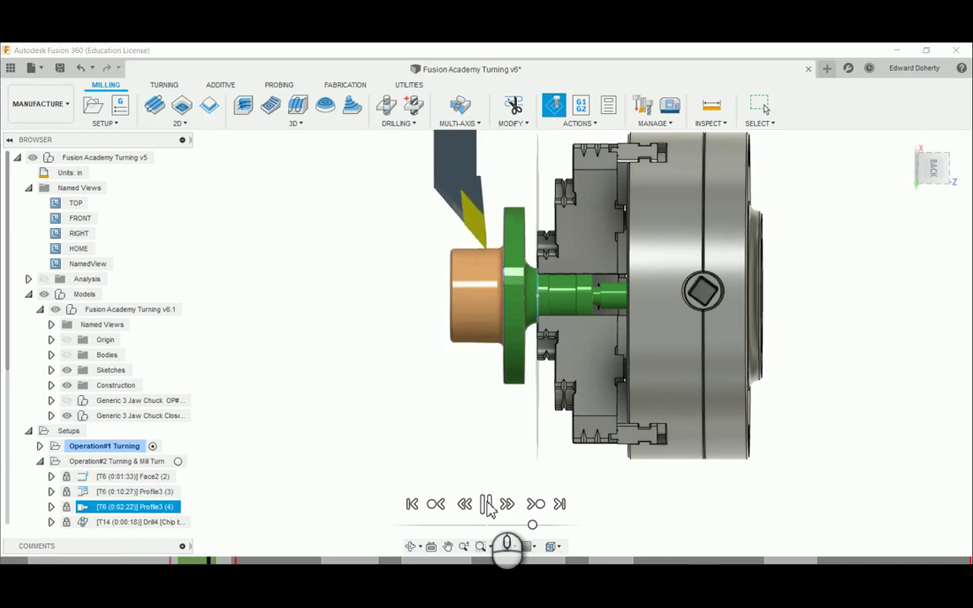
middle_click_drag(459, 474, 494, 480, "shift")
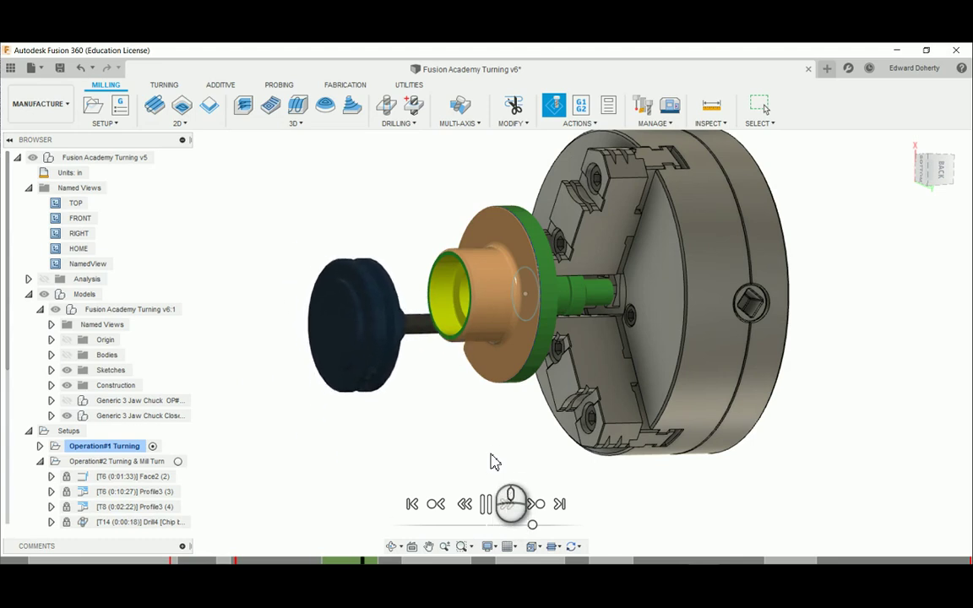
Run the Operation#2 simulation through the cross holes to the lettering engraving, orbiting around the chuck.
middle_click_drag(496, 447, 507, 428, "shift")
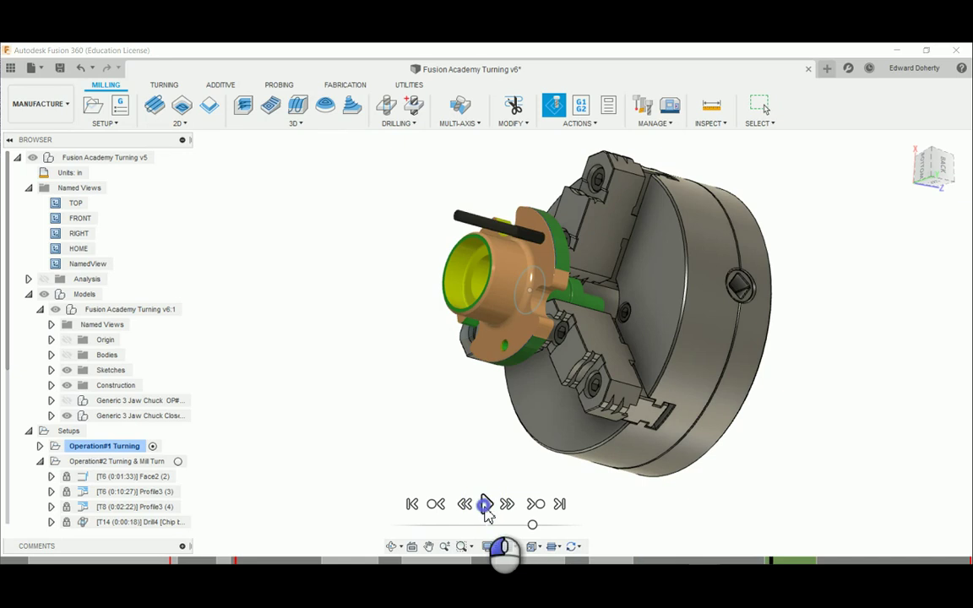
left_click(486, 506)
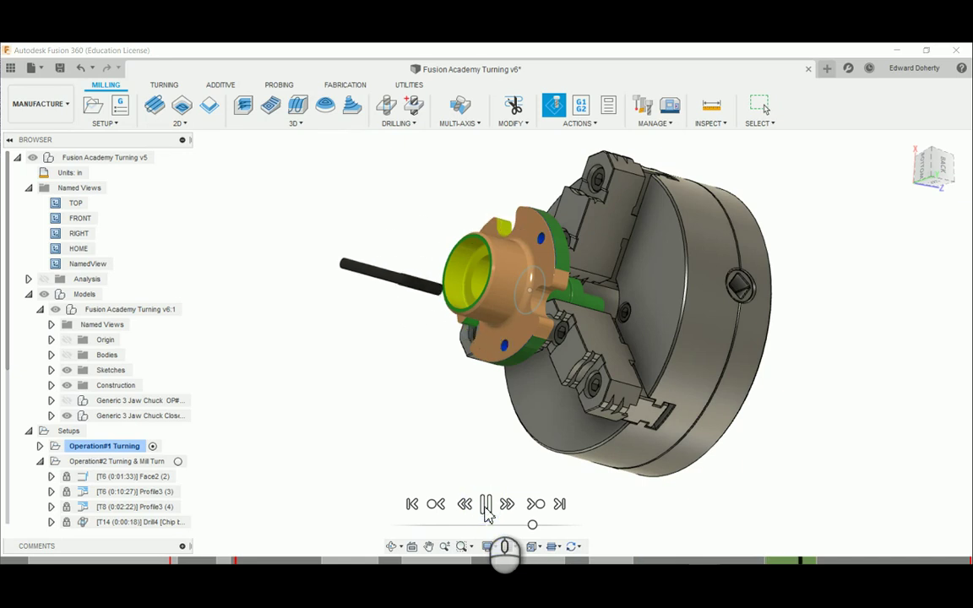
left_click(486, 506)
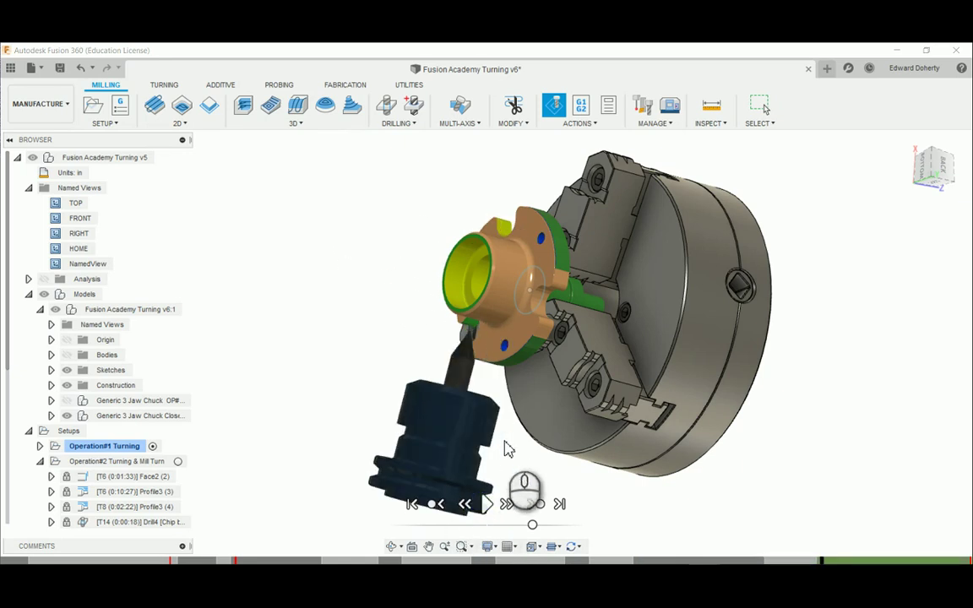
mouse_move(490, 414)
middle_mouse_down("shift")
mouse_move(462, 424)
mouse_move(491, 367)
mouse_move(498, 416)
middle_mouse_up("shift")
middle_click_drag(479, 371, 653, 307, "shift")
left_click(485, 504)
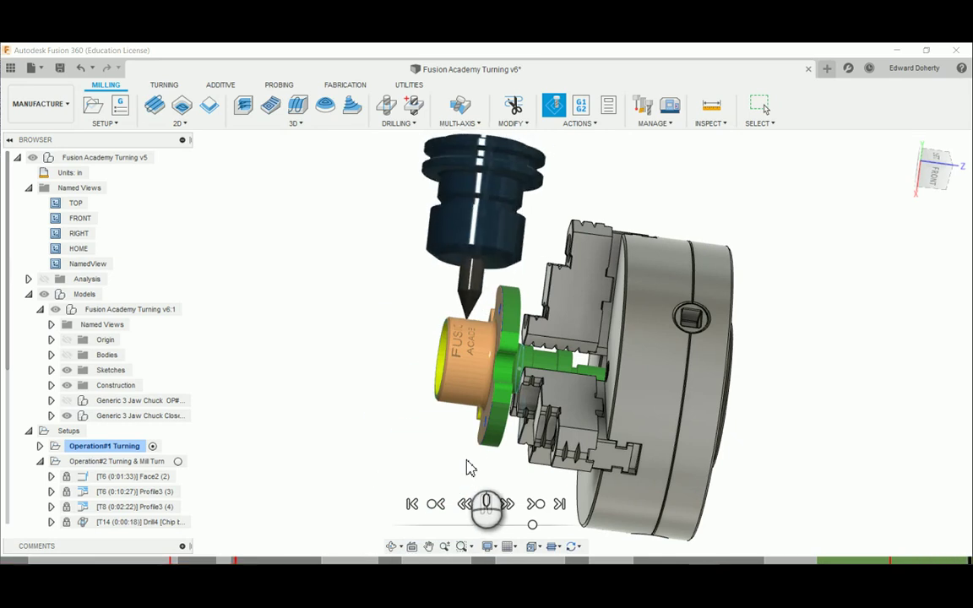
Zoom in on the FUSION 360 ACADEMY 2019 engraving, then show the second chuck facing the part.
middle_click_drag(439, 420, 469, 403, "shift")
scroll(469, 403, "up", 10)
scroll(462, 355, "up", 4)
scroll(463, 354, "down", 4)
scroll(463, 354, "down", 6)
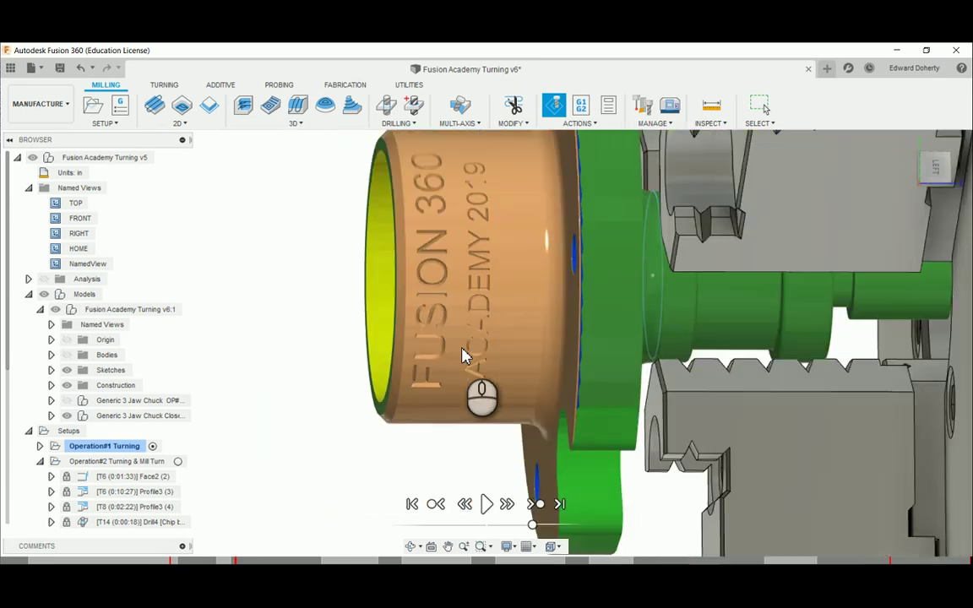
mouse_move(463, 355)
middle_mouse_down("shift")
mouse_move(565, 334)
mouse_move(549, 343)
mouse_move(456, 336)
middle_mouse_up("shift")
scroll(457, 336, "up", 2)
scroll(456, 336, "down", 5)
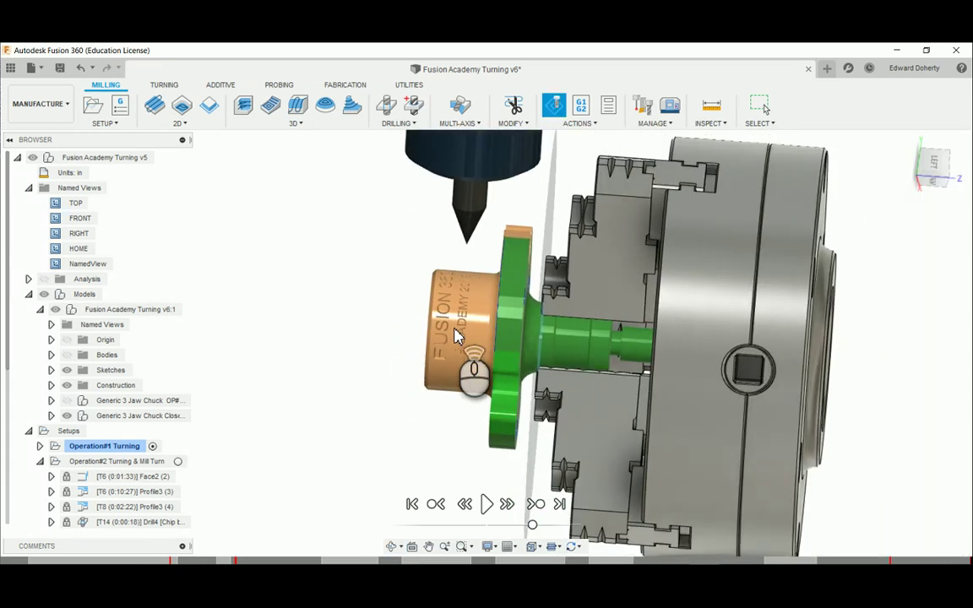
left_click(68, 400)
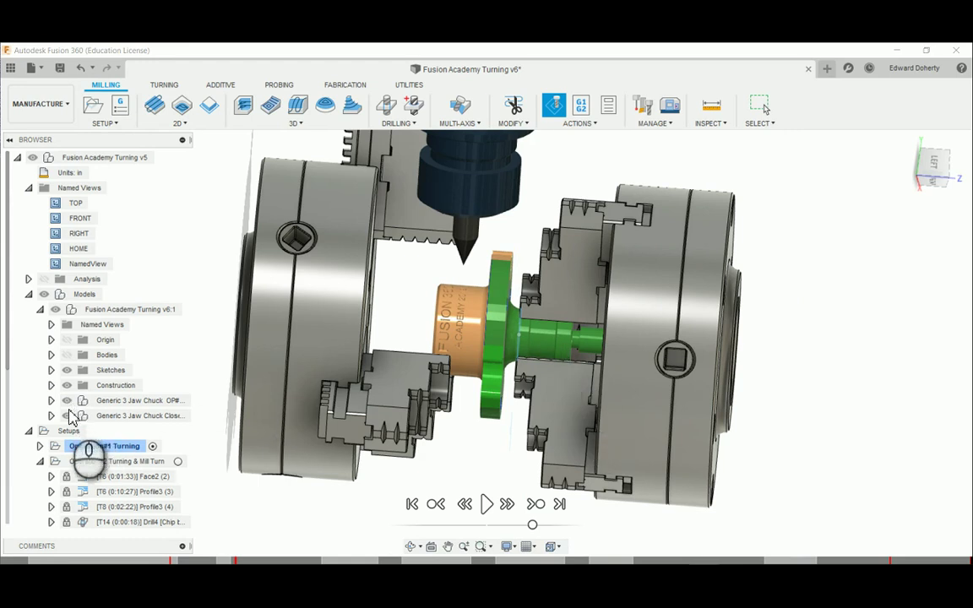
Hide the Generic 3 Jaw Chuck OP# and orbit to view the chuck face and engraving.
left_click(67, 400)
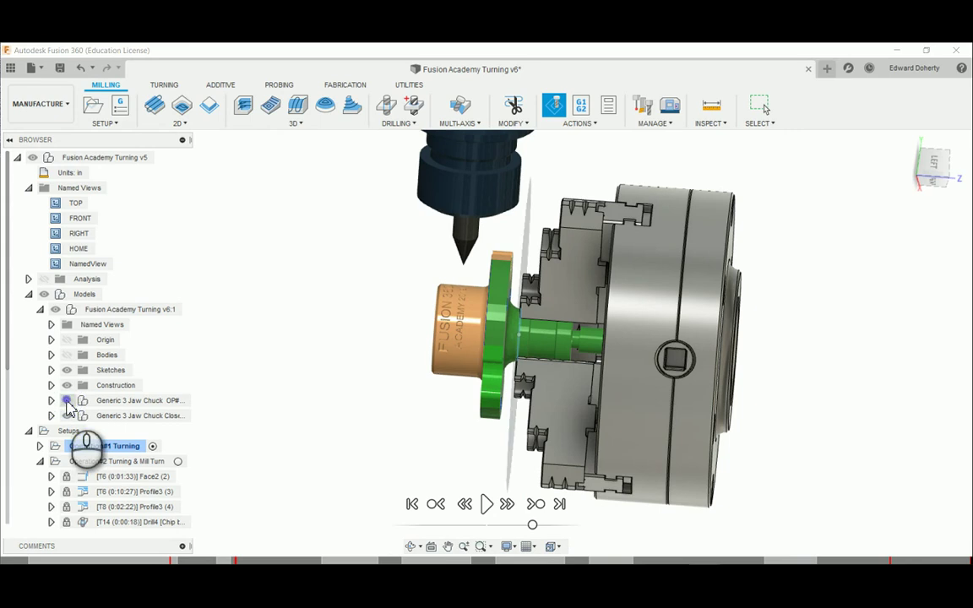
mouse_move(623, 347)
middle_mouse_down("shift")
mouse_move(619, 337)
mouse_move(639, 342)
mouse_move(602, 344)
mouse_move(638, 342)
middle_mouse_up("shift")
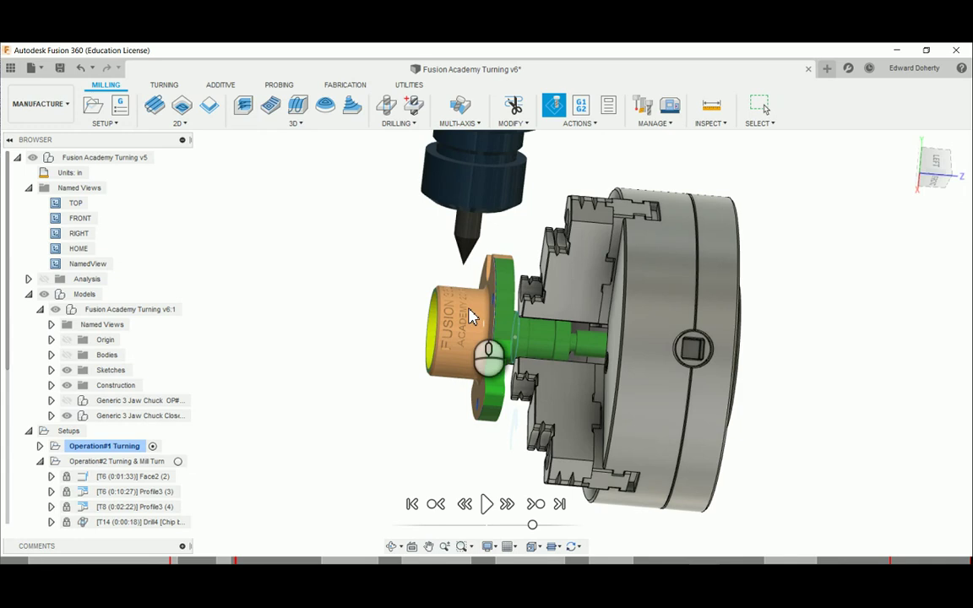
mouse_move(467, 326)
middle_mouse_down("shift")
mouse_move(463, 298)
mouse_move(448, 291)
mouse_move(473, 303)
mouse_move(457, 293)
mouse_move(477, 336)
mouse_move(479, 298)
mouse_move(480, 348)
mouse_move(475, 340)
middle_mouse_up("shift")
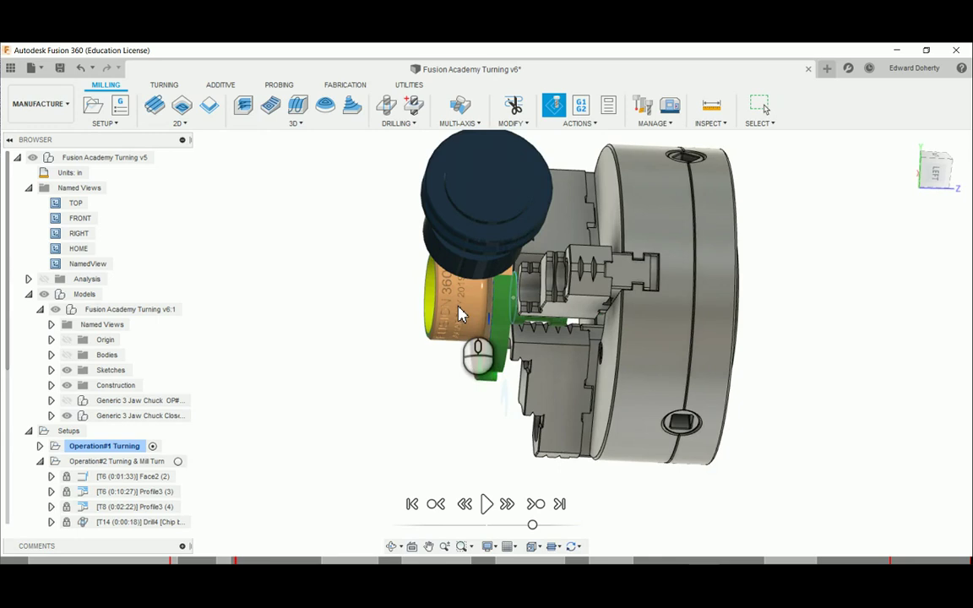
scroll(459, 314, "up", 3)
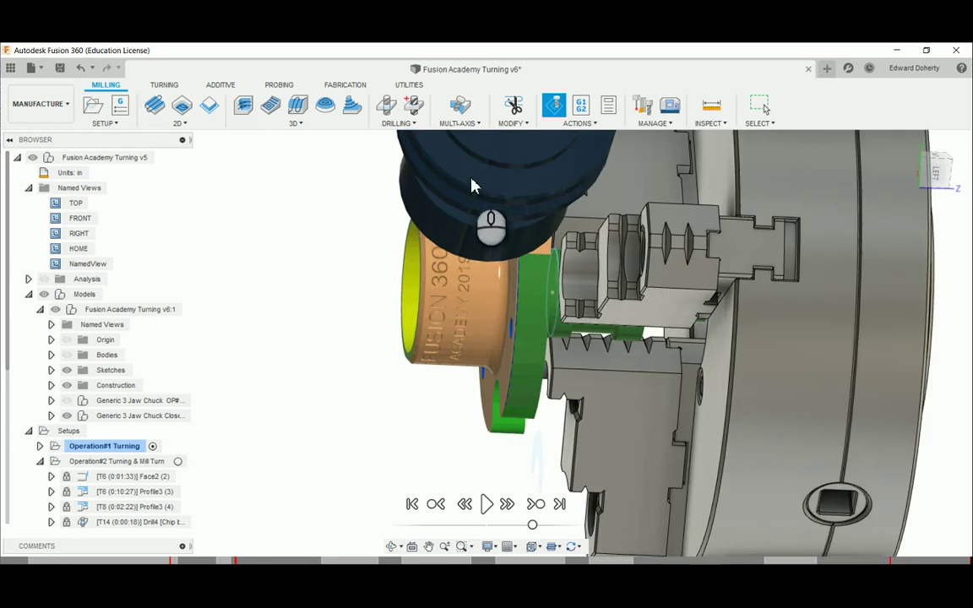
middle_click_drag(489, 190, 437, 293, "shift")
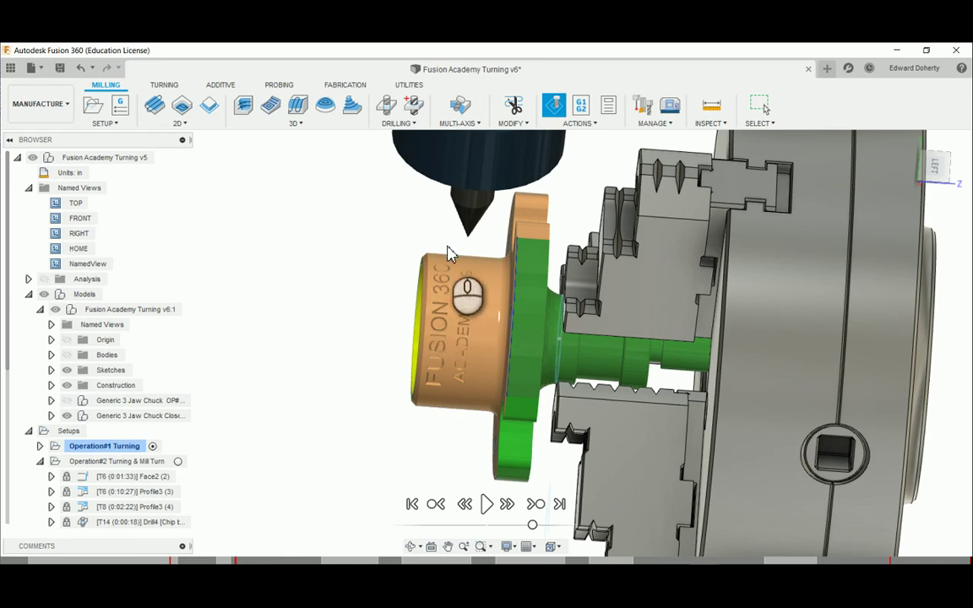
middle_click_drag(448, 245, 468, 209, "shift")
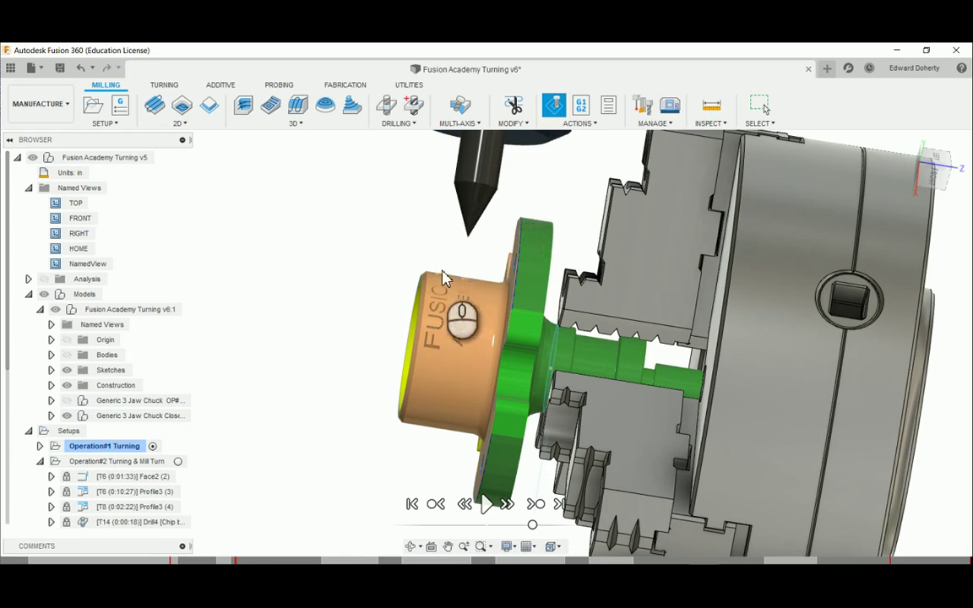
middle_click_drag(433, 270, 438, 272, "shift")
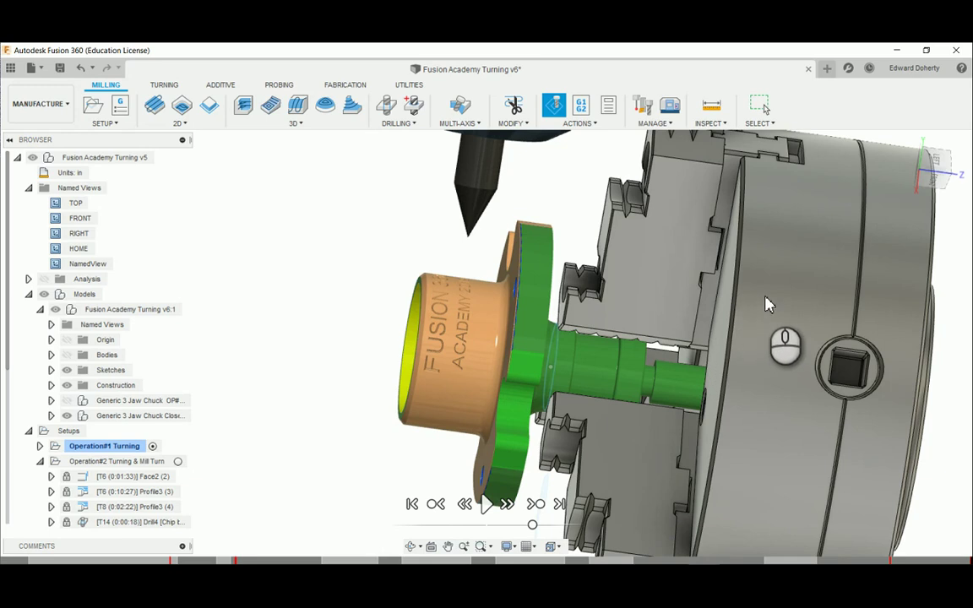
middle_click_drag(668, 336, 496, 282, "shift")
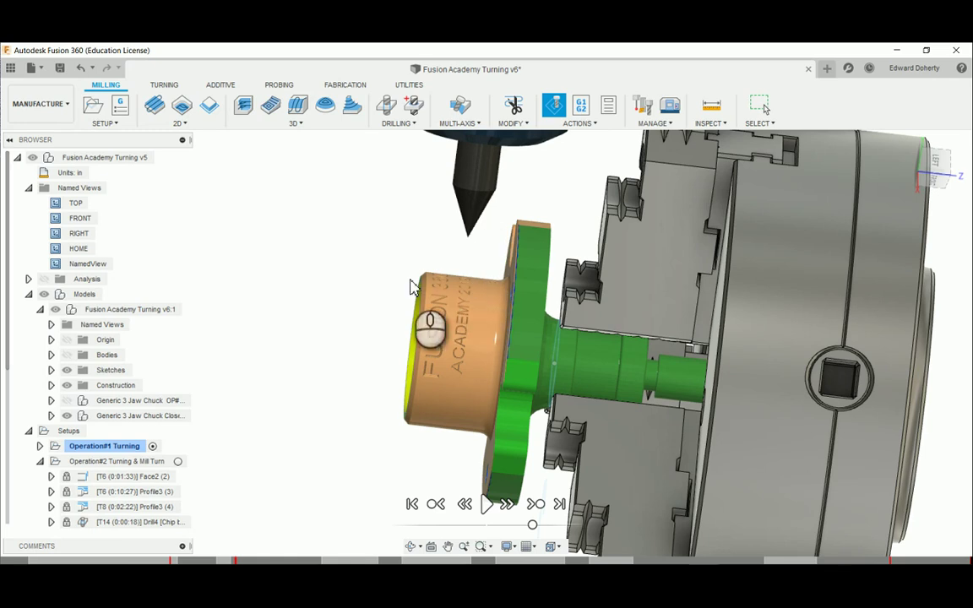
middle_click_drag(355, 338, 353, 325, "shift")
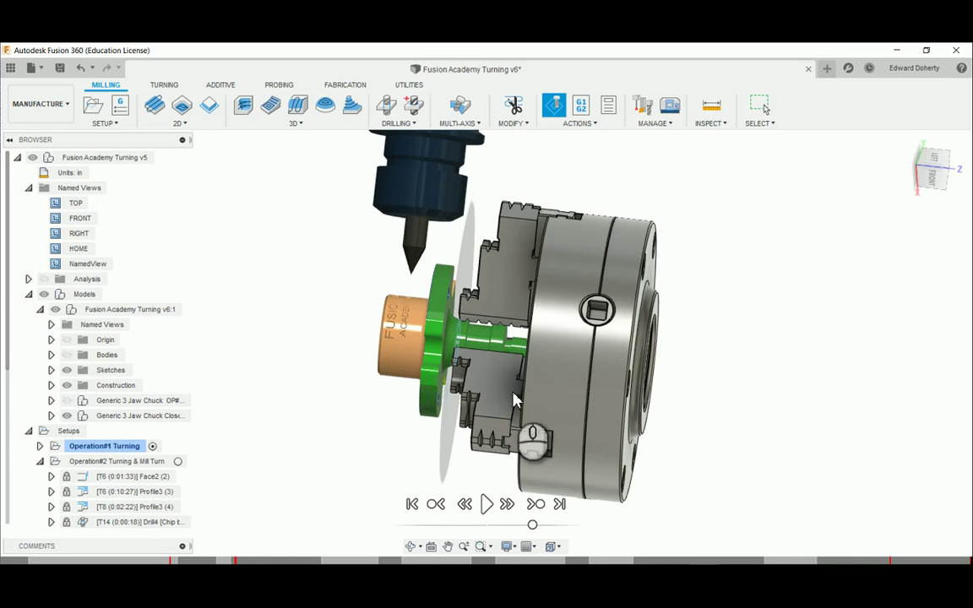
scroll(477, 376, "up", 6)
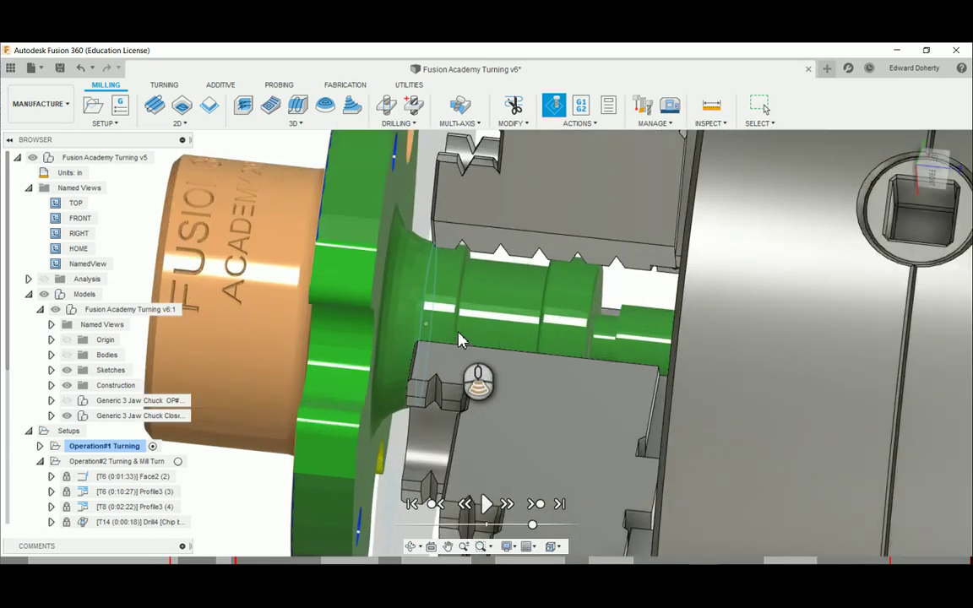
scroll(478, 327, "down", 3)
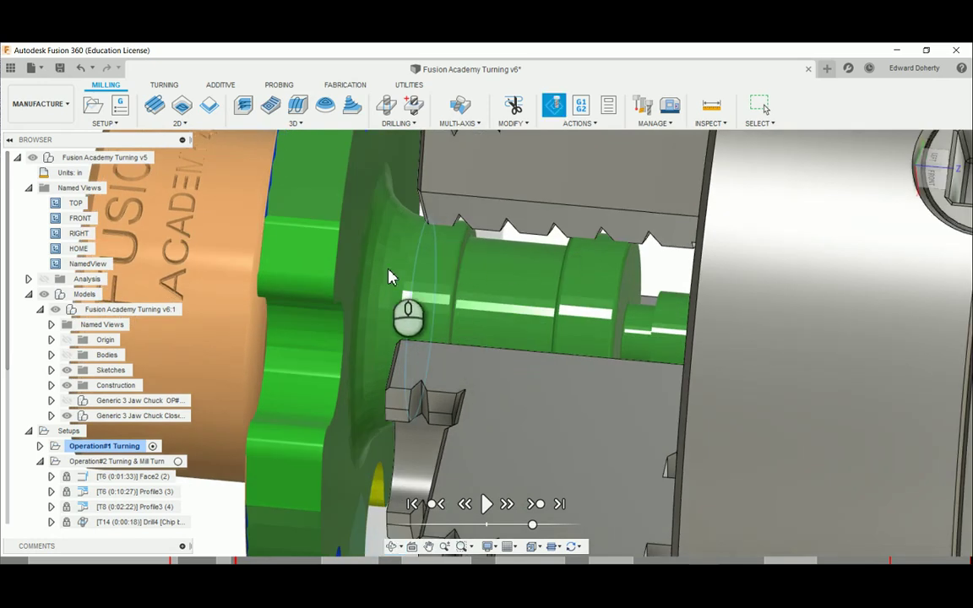
scroll(391, 277, "up", 3)
scroll(390, 277, "down", 6)
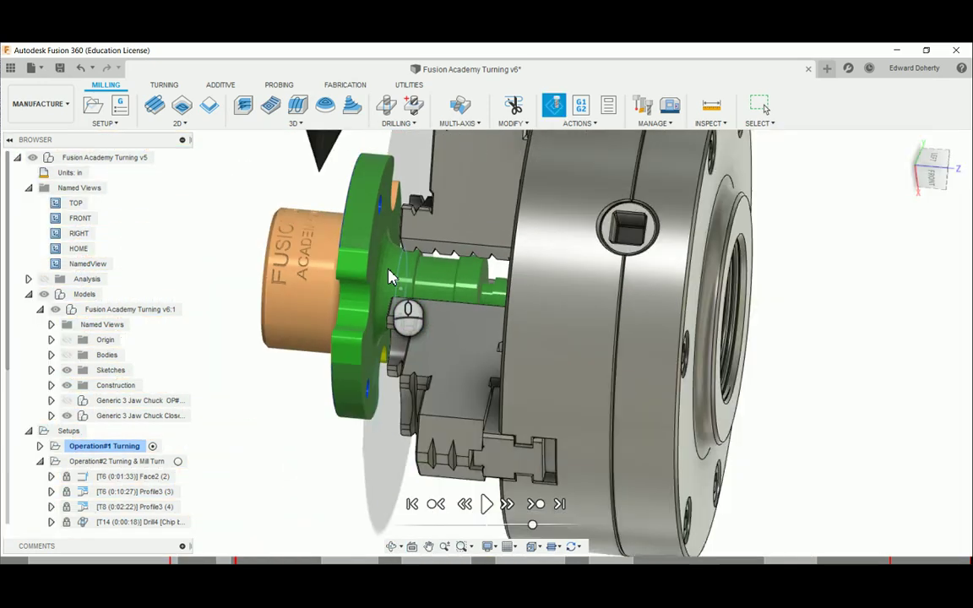
scroll(390, 277, "down", 2)
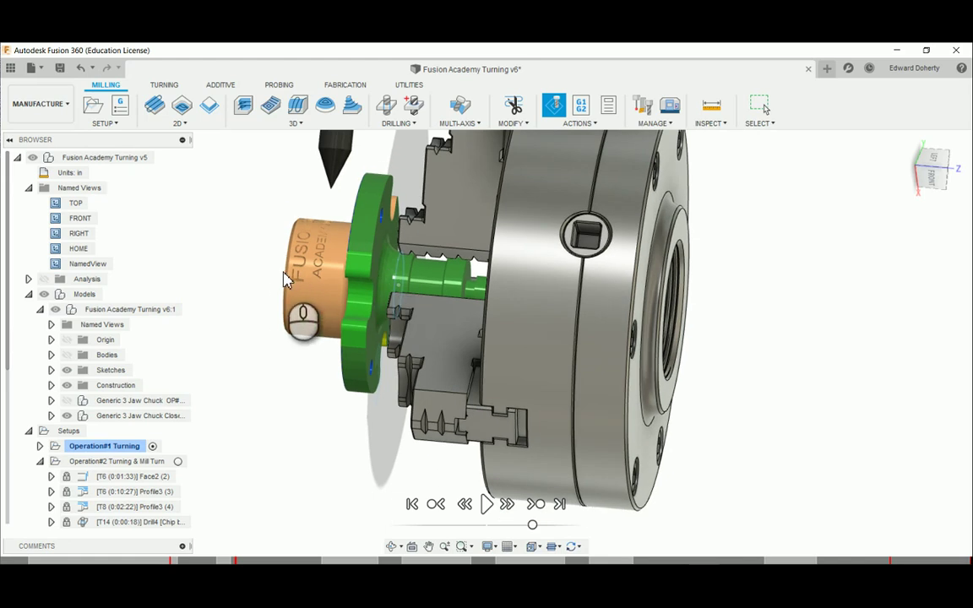